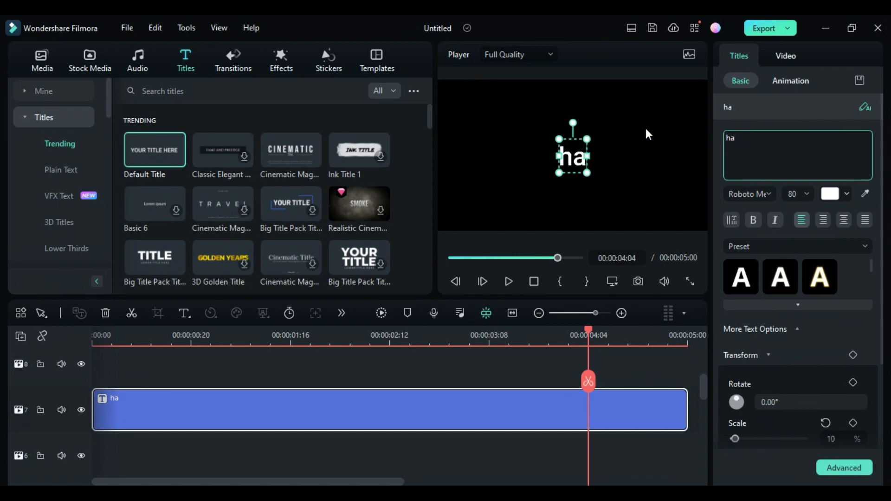
Finish the title text as "halloween" and set its font to Bleeding Freaks Demo.
text(een)
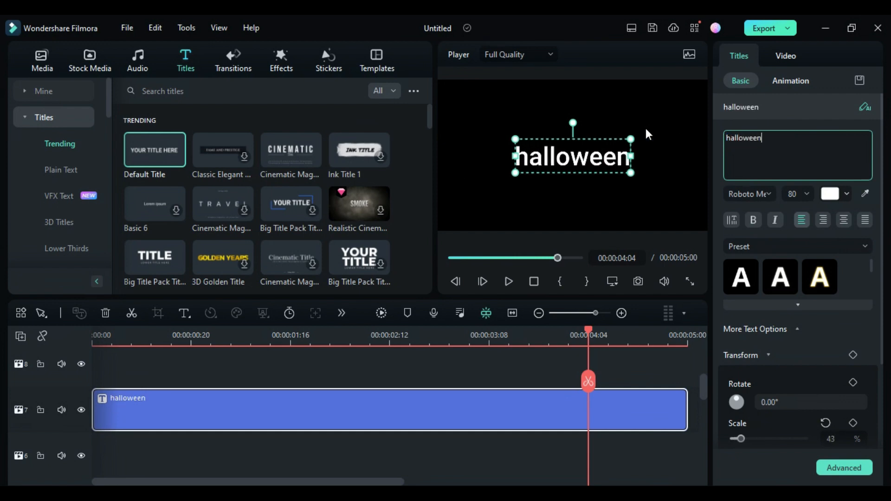
click(727, 193)
text(freak)
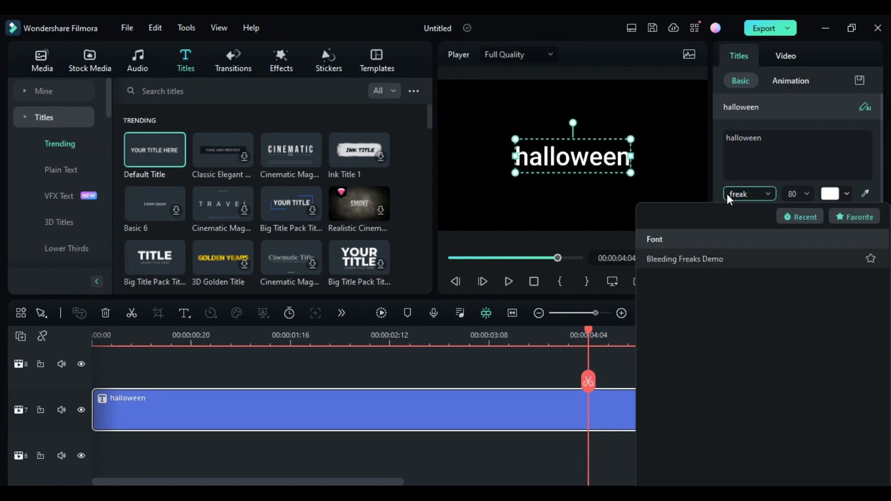
click(737, 252)
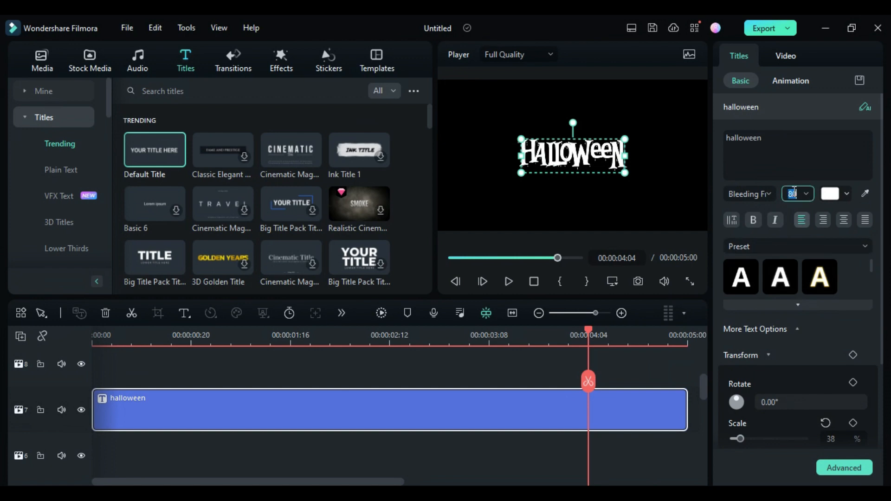
Set the title's font size to 170, widen its text box so it fits on one line, and centre it.
text(120)
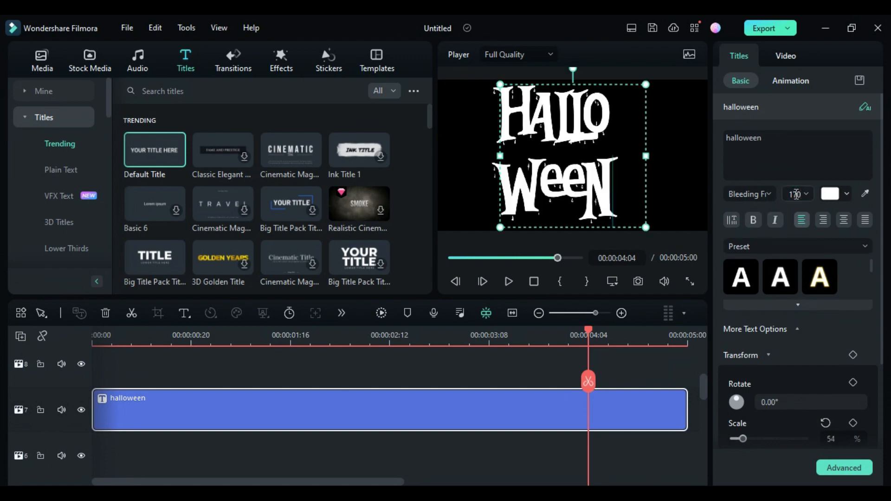
drag(645, 157, 685, 156)
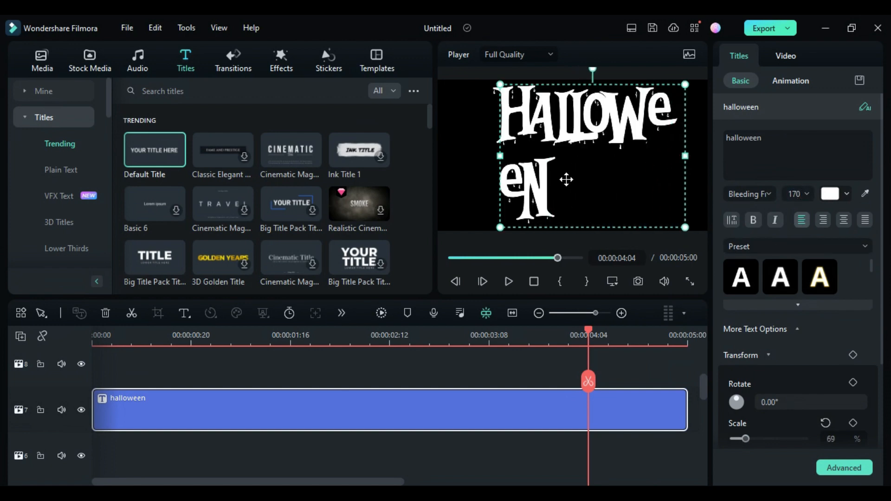
click(500, 152)
click(503, 157)
drag(503, 157, 466, 153)
drag(571, 119, 557, 165)
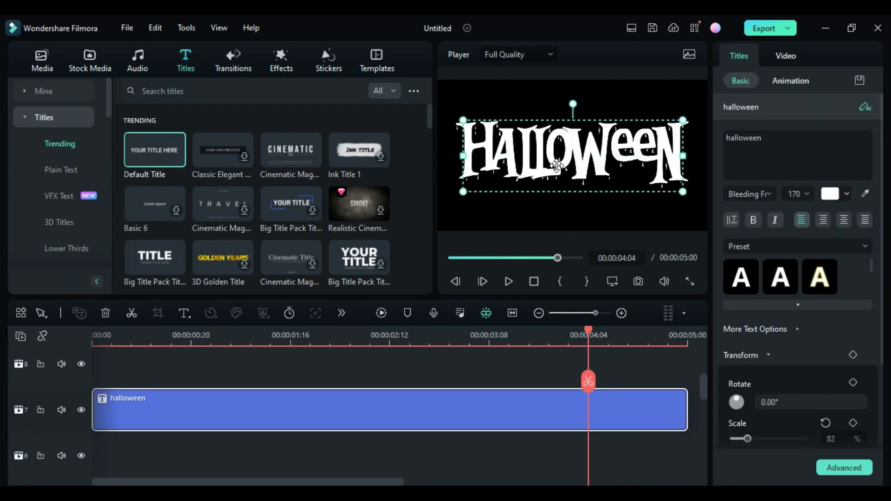
In advanced text editing, fill the title with the detailed-red-gru image from the Halloween Horror Title folder and apply.
click(863, 467)
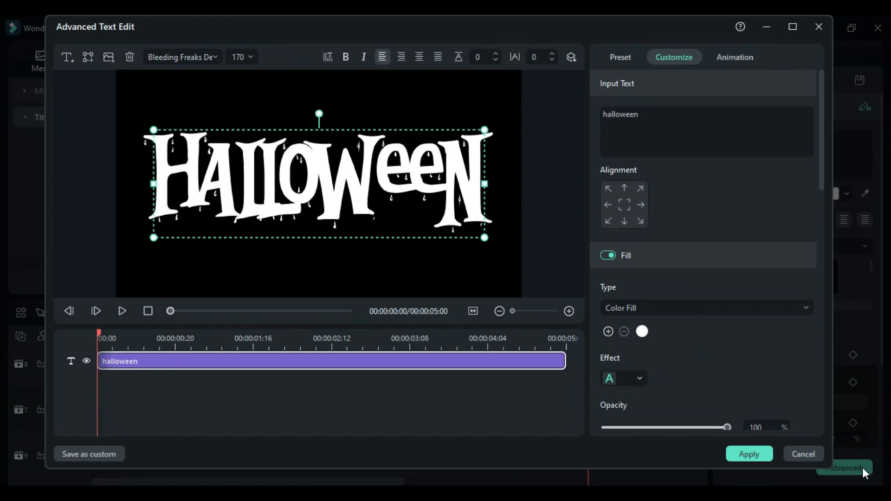
click(707, 308)
click(645, 370)
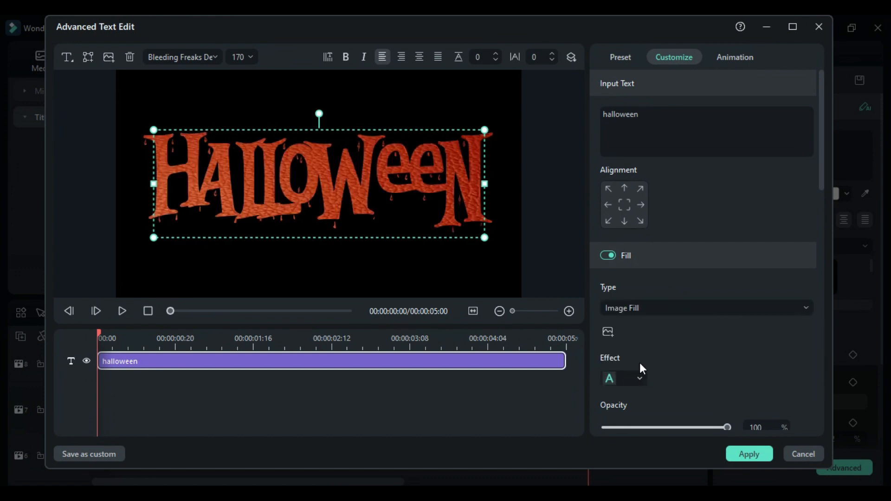
click(610, 333)
scroll(133, 134, up, 3)
click(125, 122)
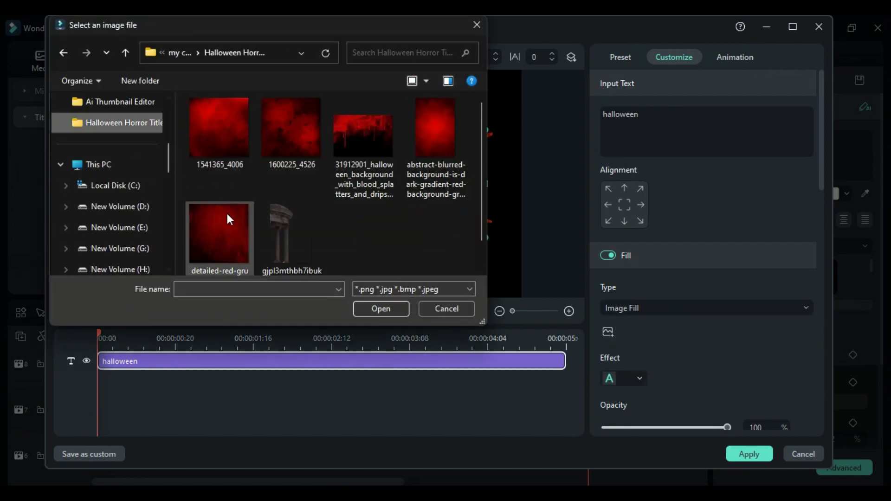
click(227, 214)
click(398, 308)
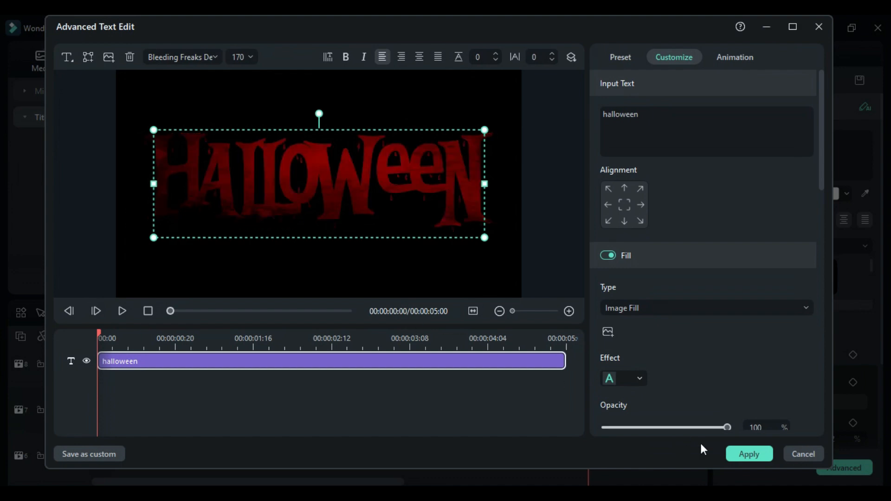
click(749, 453)
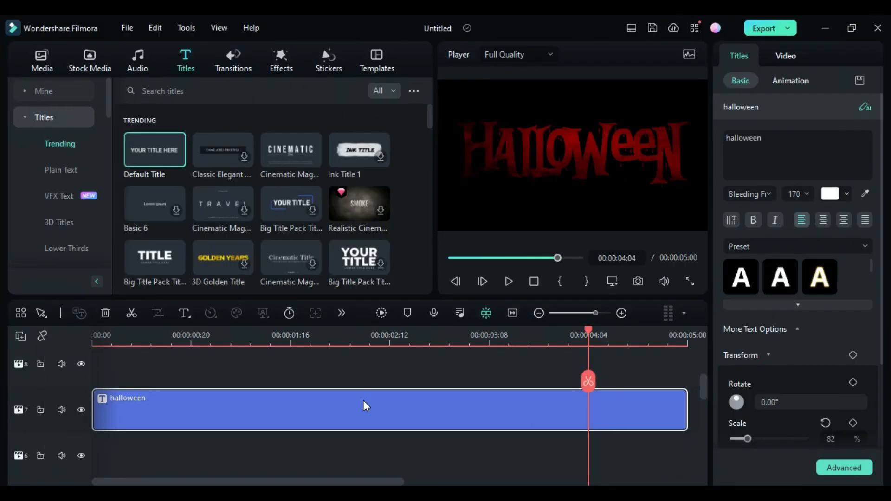
Add the Bloody Events Pack Element 18 sticker to the track below the title.
click(331, 69)
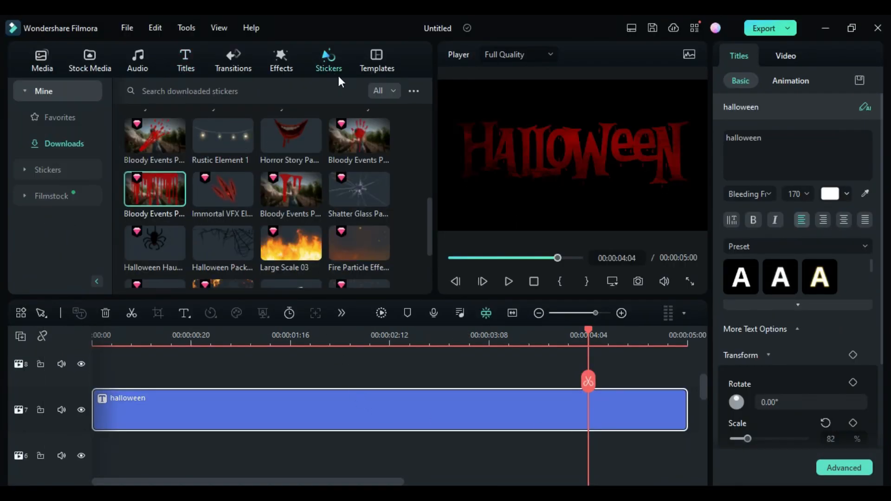
drag(297, 190, 234, 455)
click(191, 343)
click(542, 336)
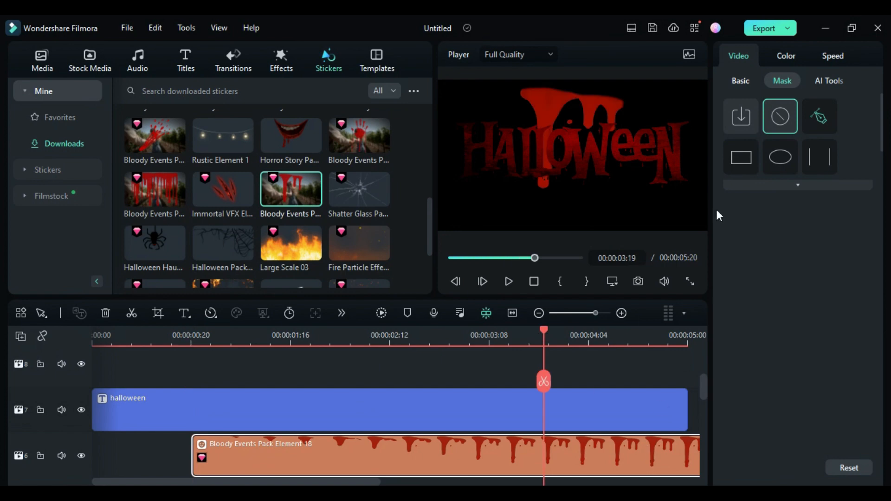
Scale the sticker to 14% and position it at X -583, Y -158.
click(741, 81)
drag(831, 226, 807, 226)
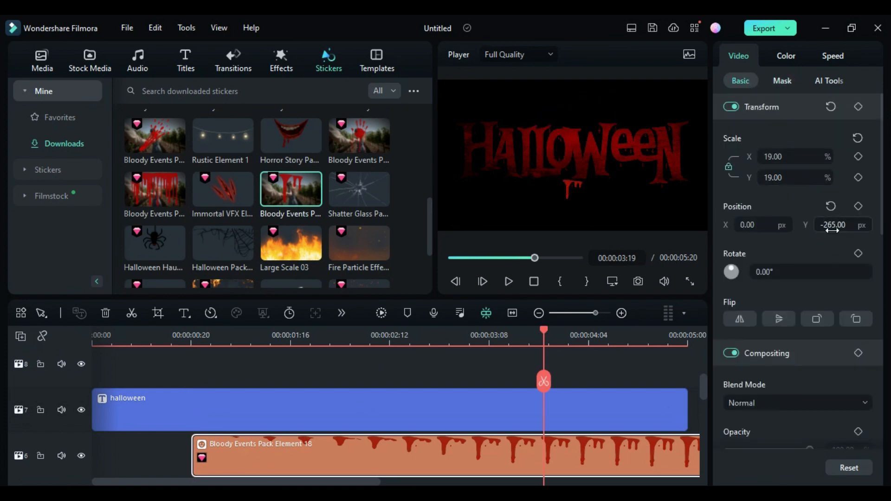
drag(786, 179, 784, 179)
drag(753, 226, 721, 226)
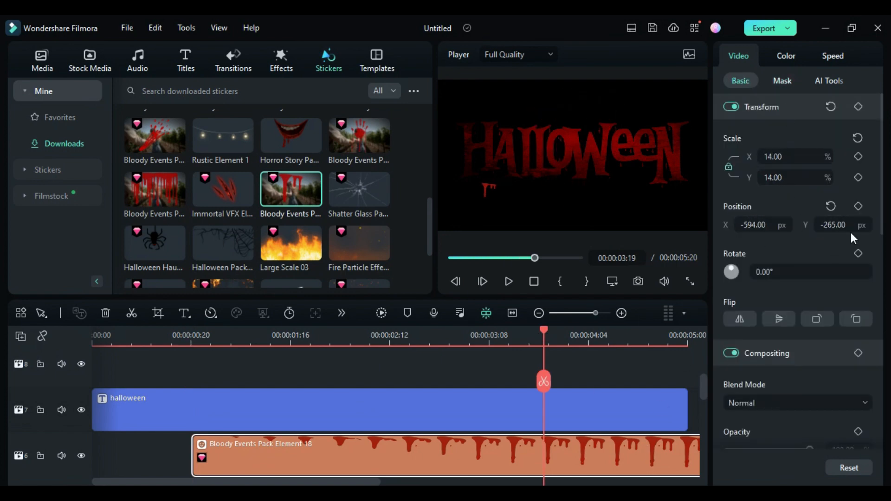
drag(833, 226, 848, 226)
drag(754, 227, 757, 227)
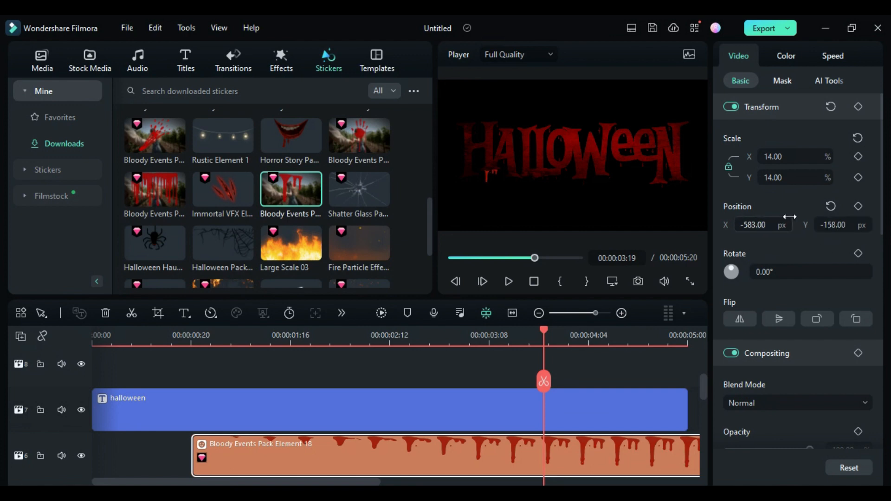
Darken the sticker: brightness -11.48, contrast -46.77, highlight -56.45, shadow -54.84, white -61.29, black -58.06.
click(786, 56)
drag(769, 267, 747, 266)
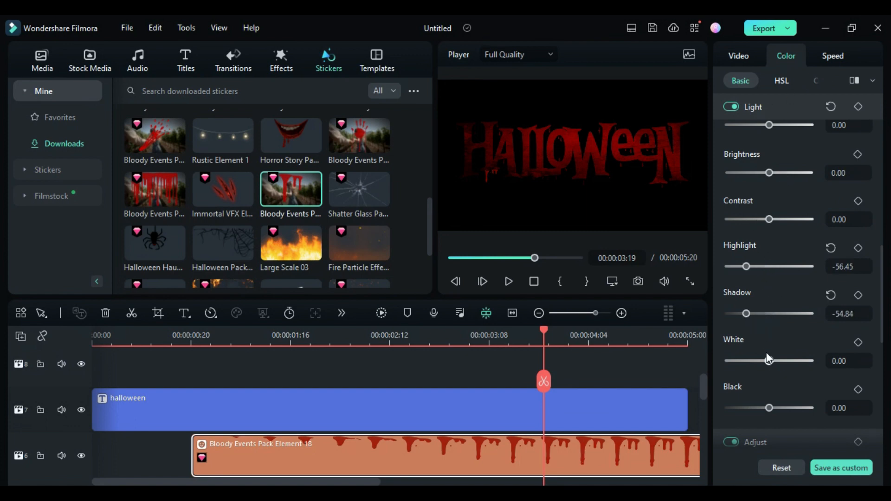
drag(769, 361, 766, 361)
drag(769, 408, 746, 408)
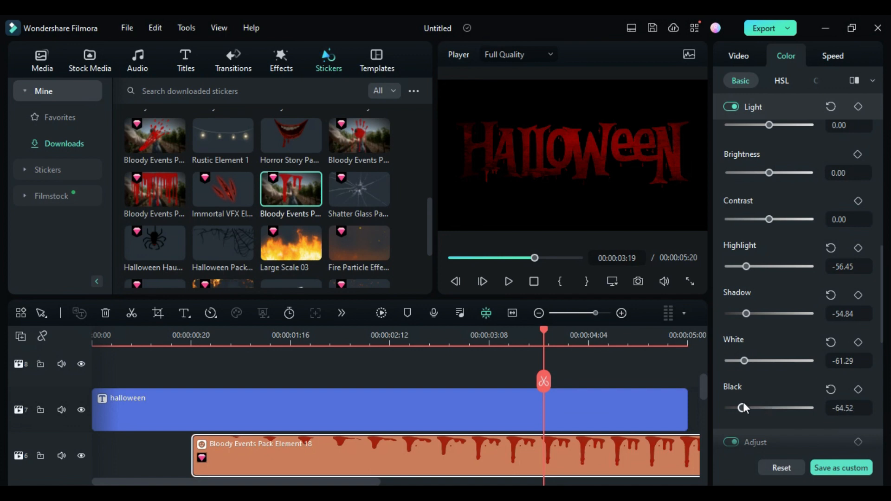
drag(769, 219, 751, 219)
drag(767, 174, 765, 173)
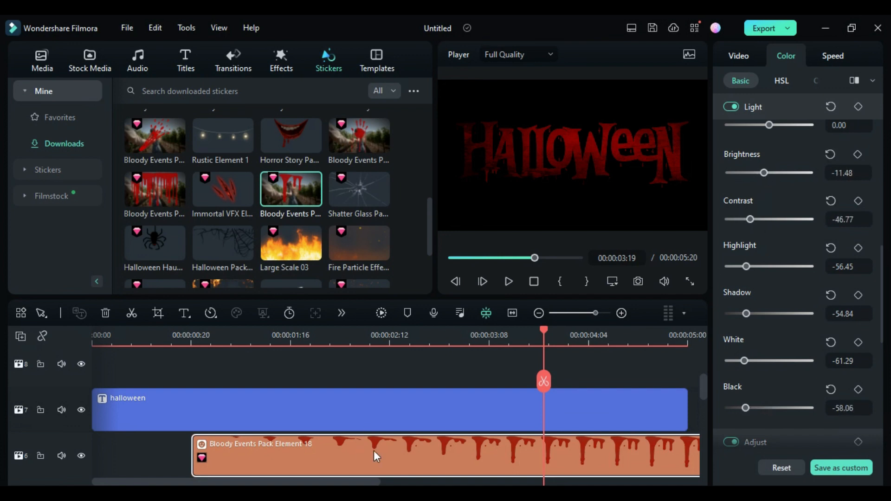
Duplicate the sticker clip onto the track below and trim the upper copy to end with the title.
drag(368, 482, 375, 482)
scroll(407, 423, down, 1)
drag(406, 414, 406, 449)
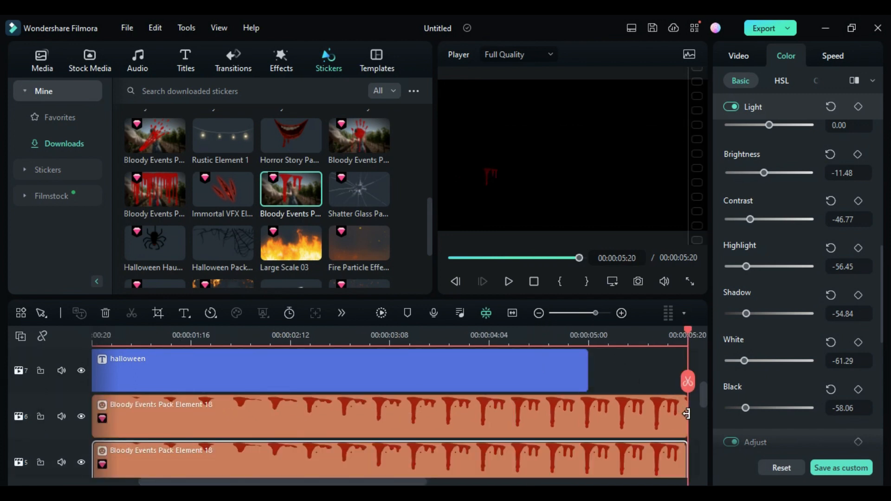
drag(688, 414, 588, 414)
Select the lower sticker copy and shift its horizontal position to the right.
scroll(298, 372, down, 1)
click(301, 345)
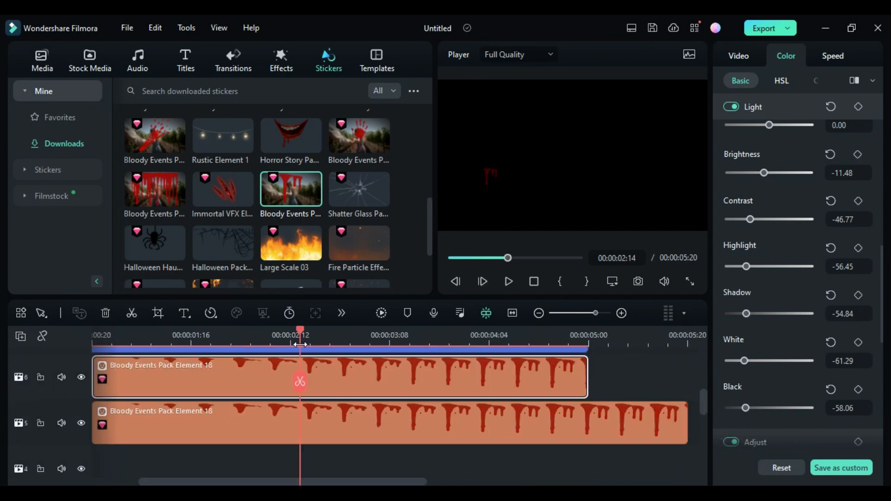
click(338, 419)
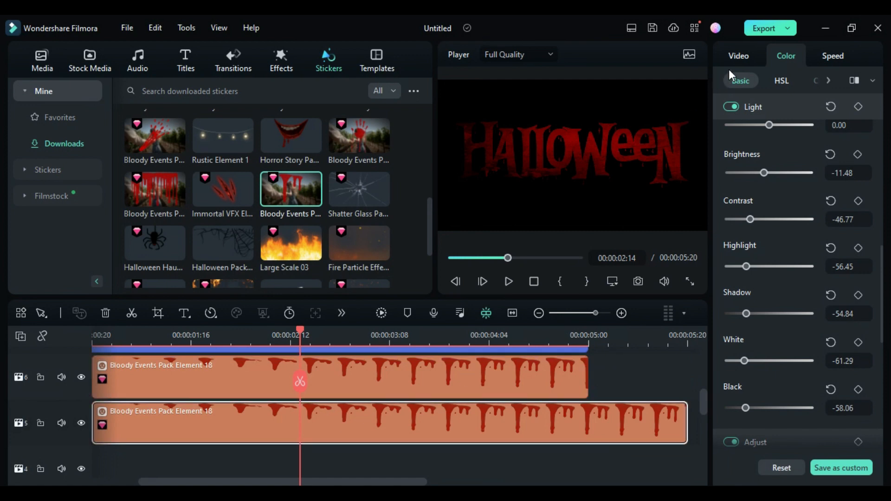
click(738, 60)
click(748, 318)
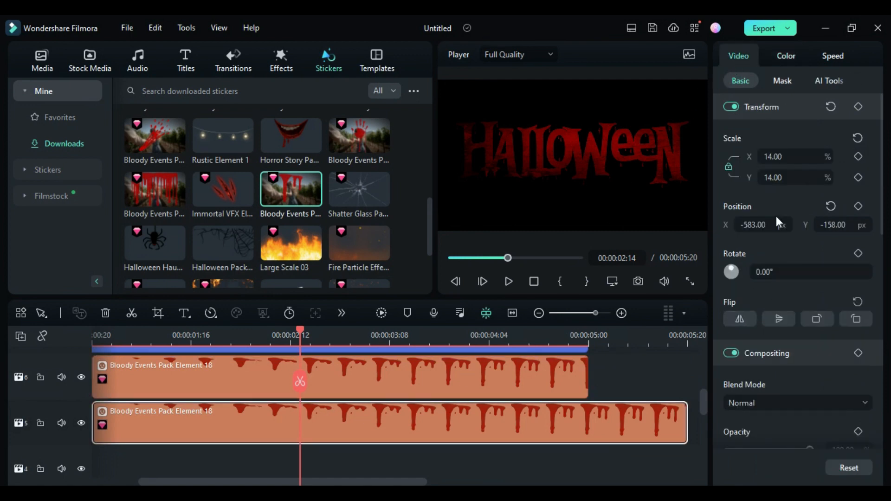
drag(754, 225, 824, 225)
Set the lower copy's uniform speed to 1.5 and move it later to start at about 00:00:01:16.
click(833, 56)
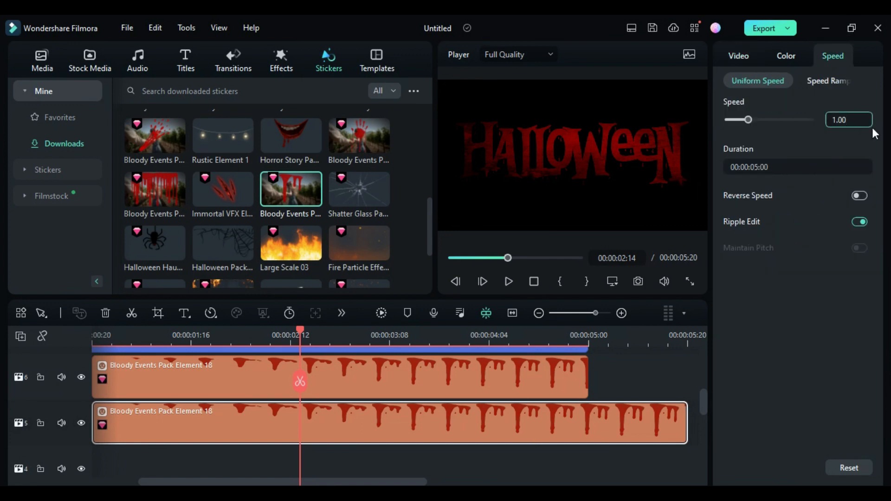
text(1.5)
key(Return)
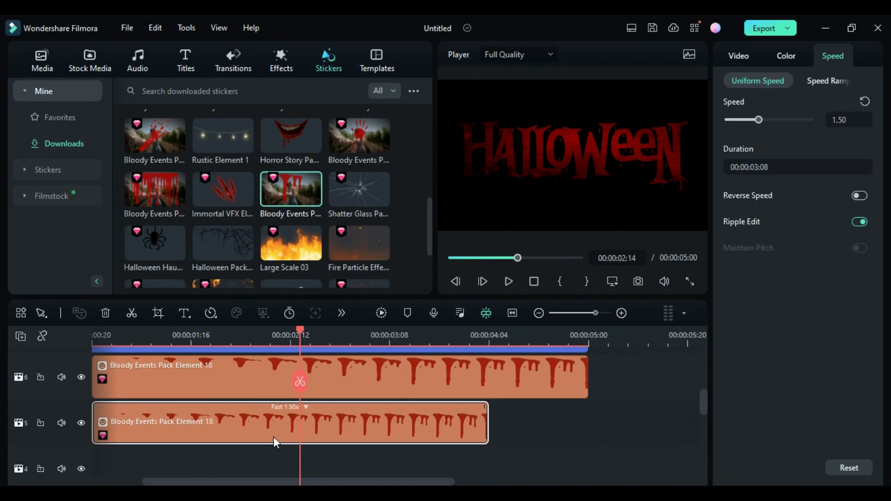
drag(275, 442, 374, 425)
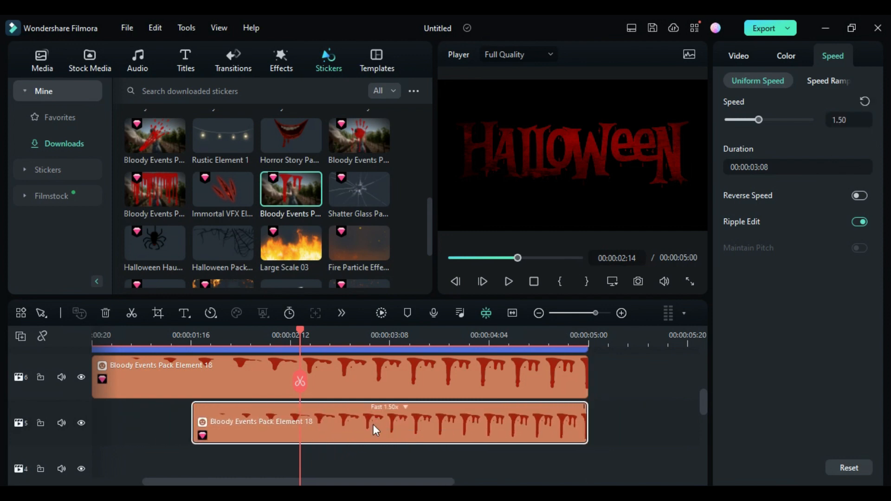
Add the Bloody Events Pack Element 17 sticker on a new track and hide the title track.
drag(138, 205, 185, 436)
scroll(139, 390, up, 3)
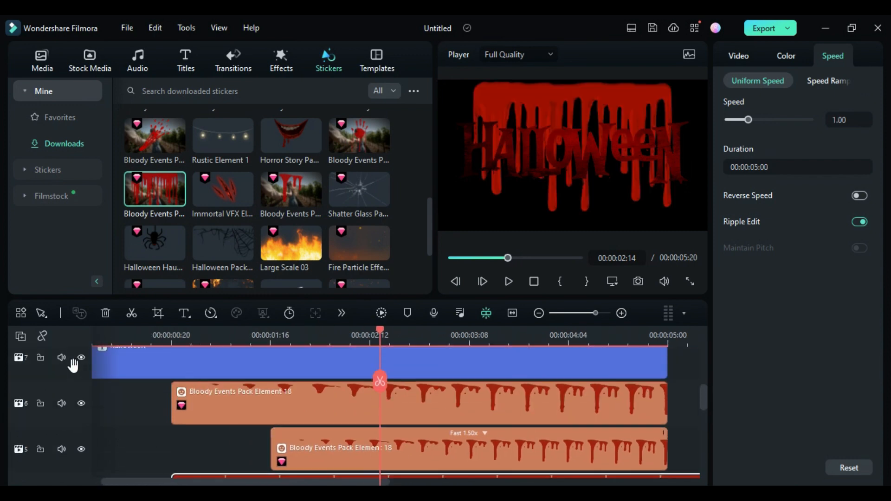
click(82, 353)
scroll(279, 403, down, 4)
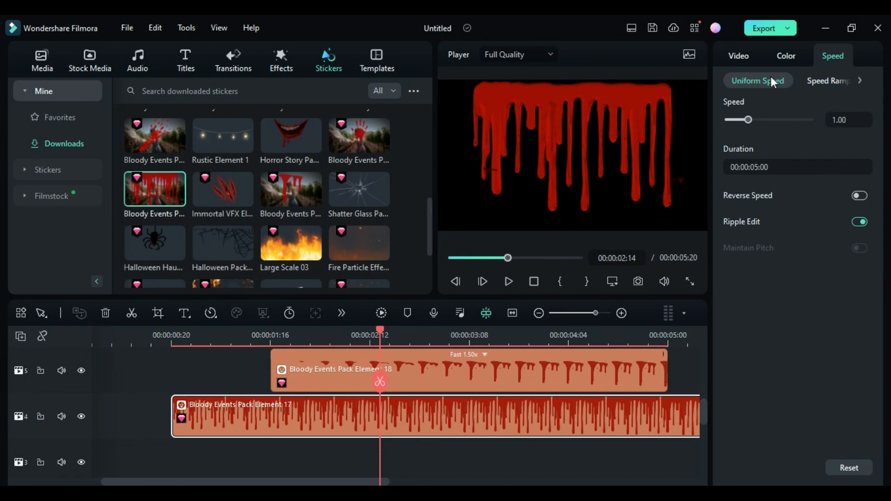
Draw a mask on the Element 17 sticker around its rightmost drip strands.
click(785, 82)
click(820, 117)
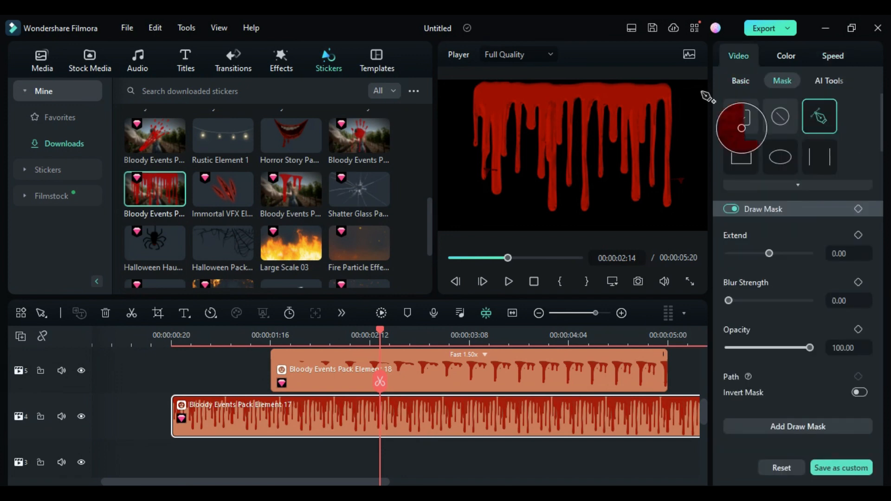
click(678, 85)
click(661, 81)
click(651, 87)
click(650, 119)
click(646, 186)
click(672, 217)
click(684, 178)
click(681, 114)
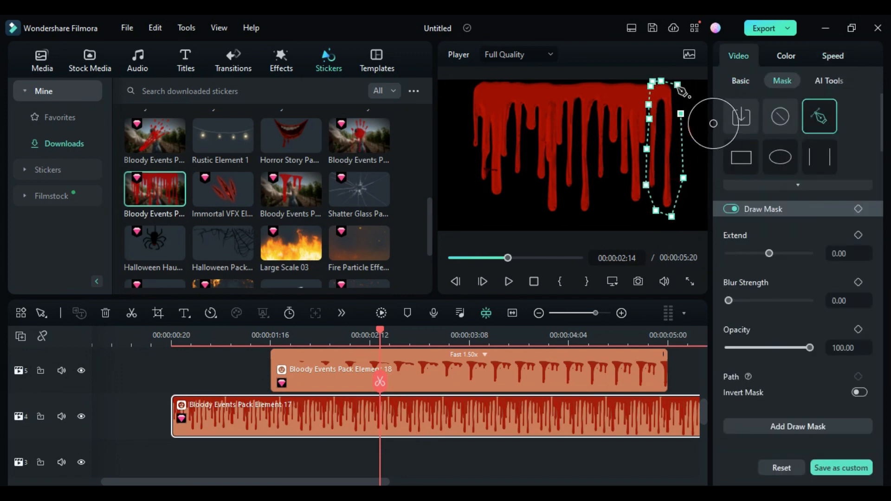
click(678, 86)
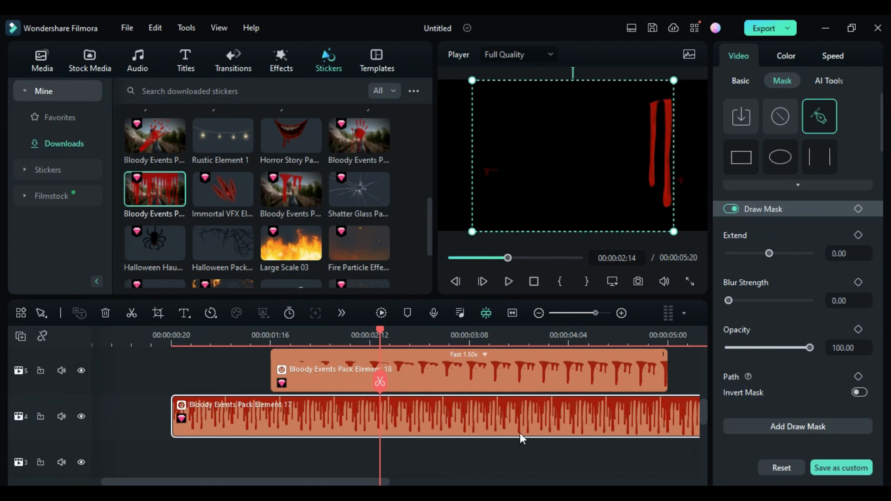
Adjust the masked sticker's scale and horizontal and vertical position.
click(742, 82)
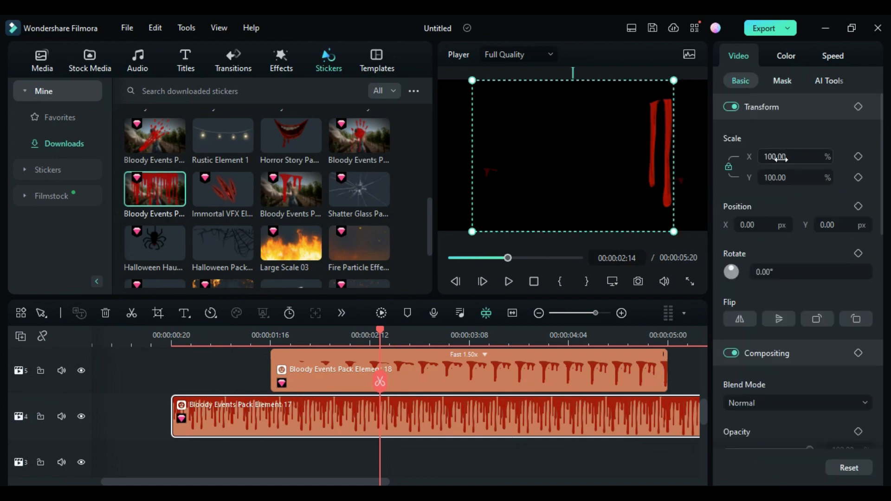
mouse_move(788, 173)
mouse_down()
mouse_move(762, 176)
mouse_move(785, 177)
mouse_up()
scroll(514, 379, up, 2)
scroll(517, 379, down, 1)
drag(843, 224, 759, 224)
drag(789, 177, 785, 177)
drag(835, 225, 851, 225)
drag(778, 225, 797, 225)
drag(819, 225, 835, 226)
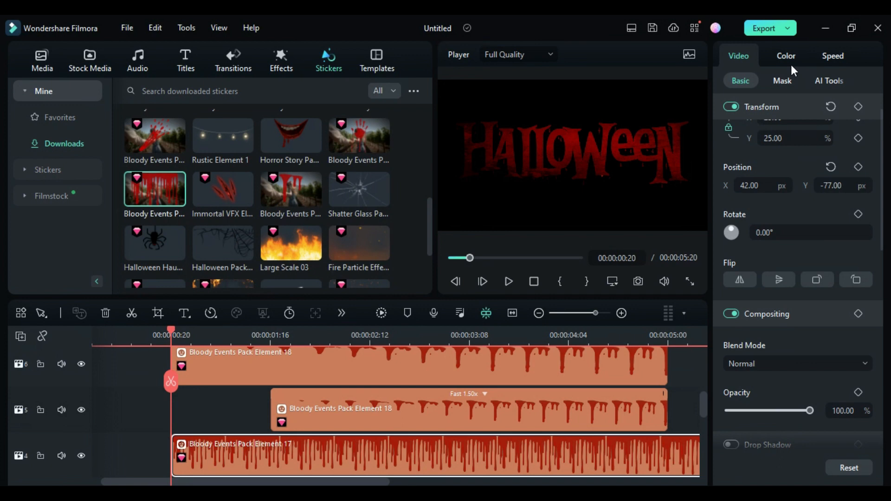
Darken the masked sticker with contrast -46.77, highlight -50.00 and a lower shadow, then move the playhead.
click(789, 56)
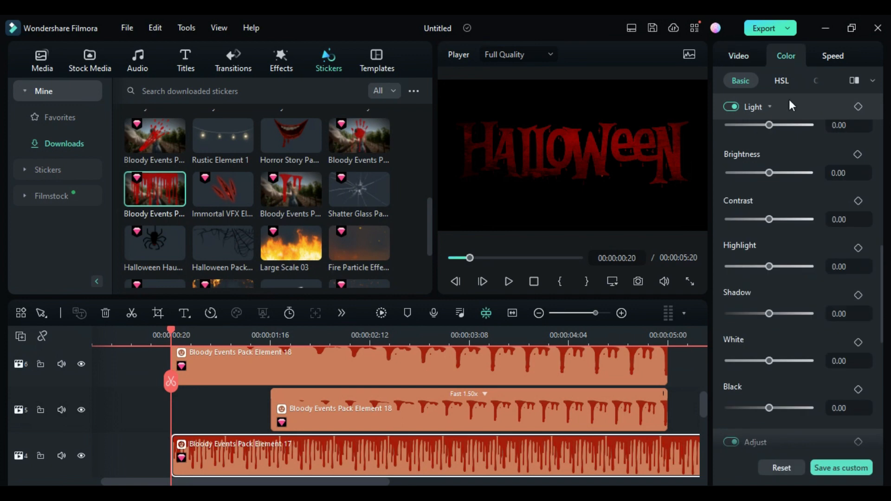
drag(767, 225, 751, 219)
click(751, 267)
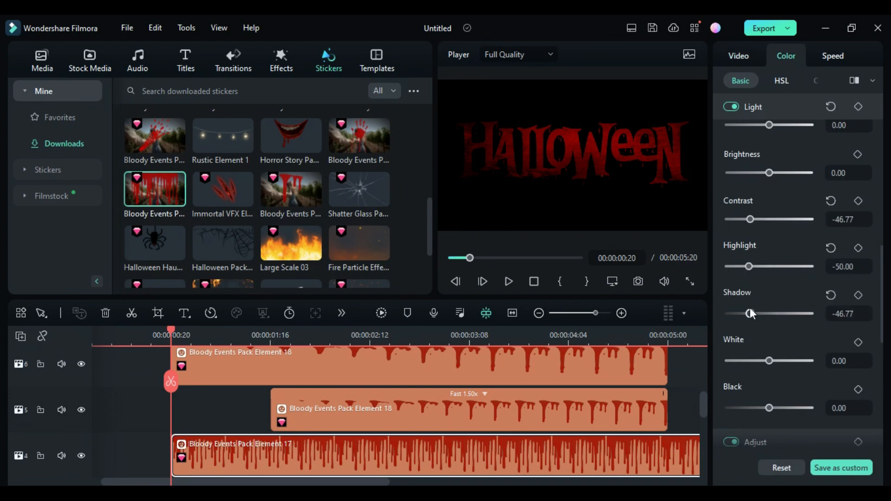
click(458, 341)
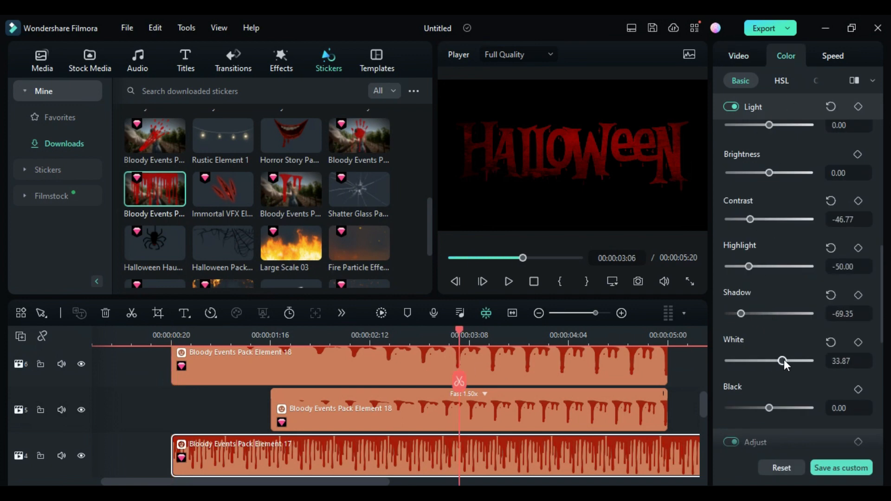
Keyframe the masked sticker's position at 0:20 and again at about 4:04 with Y at -209 px.
click(171, 336)
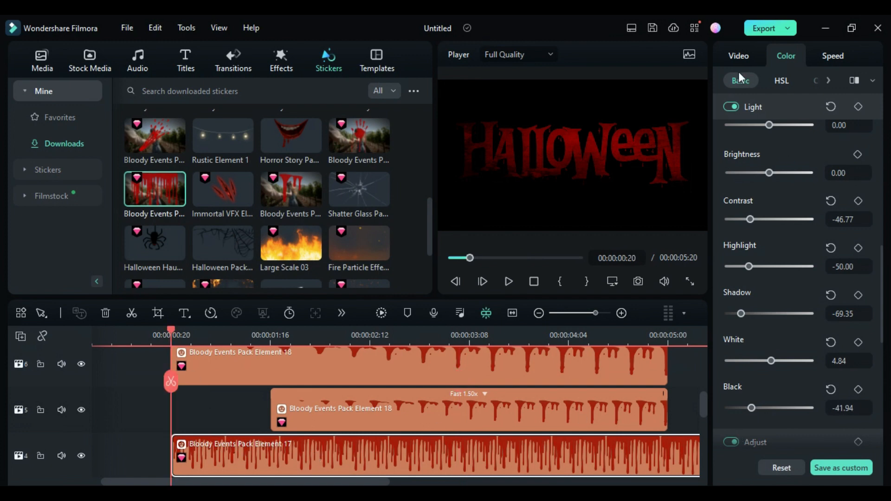
click(738, 56)
click(858, 167)
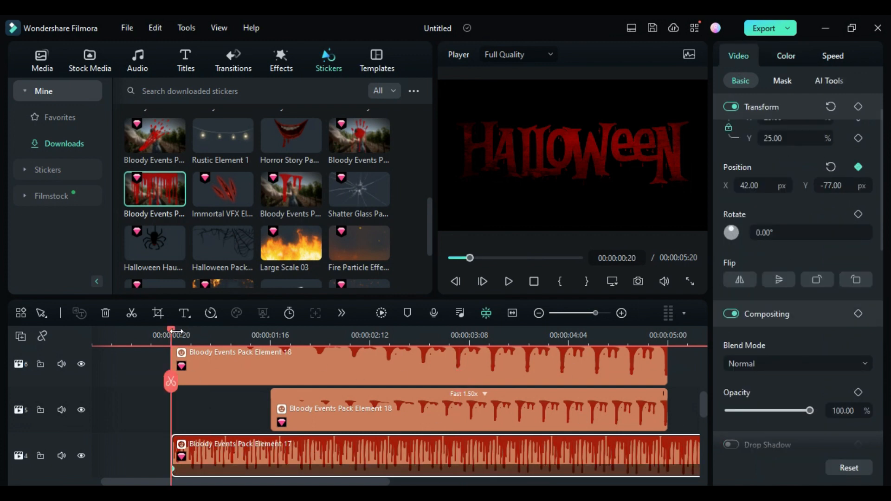
drag(177, 333, 571, 419)
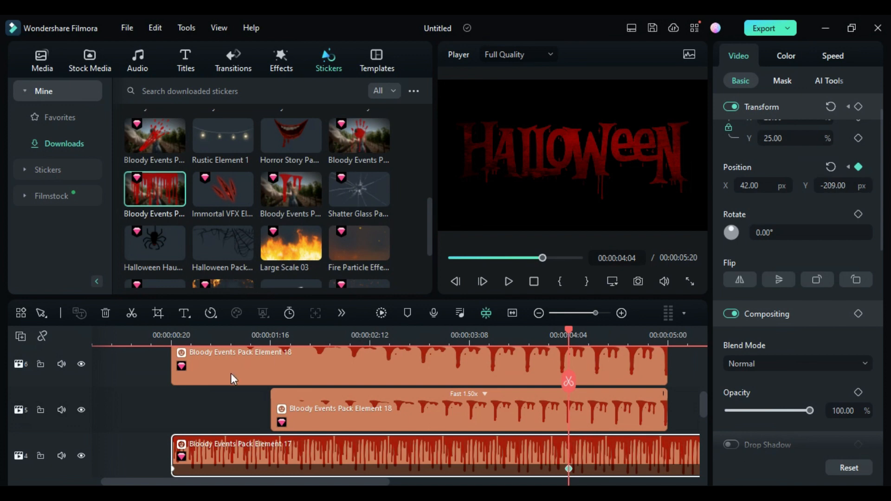
Change the lower Element 17 sticker's horizontal and vertical position.
scroll(230, 373, right, 2)
scroll(307, 425, down, 1)
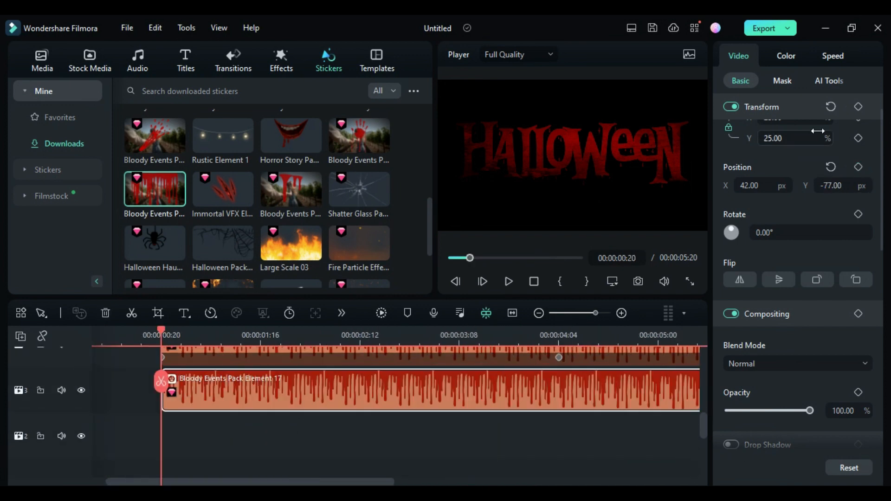
click(783, 81)
click(781, 157)
click(510, 263)
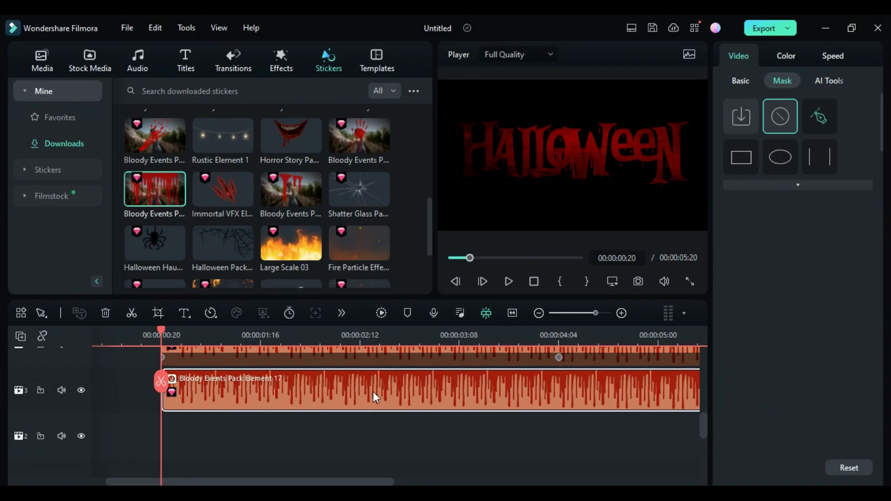
click(741, 80)
drag(828, 186, 817, 185)
drag(747, 184, 748, 184)
Draw a four-point pen mask around a single drip strand on the lower Element 17 sticker.
click(783, 81)
click(820, 117)
click(578, 167)
click(590, 168)
click(591, 232)
click(575, 231)
click(577, 166)
Add a position keyframe for the lower Element 17 sticker at about 4:04.
click(741, 81)
click(858, 167)
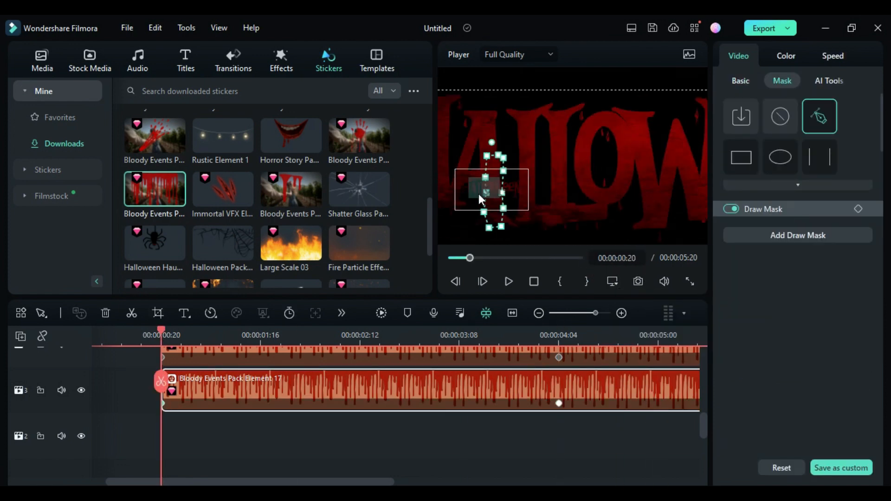
click(304, 449)
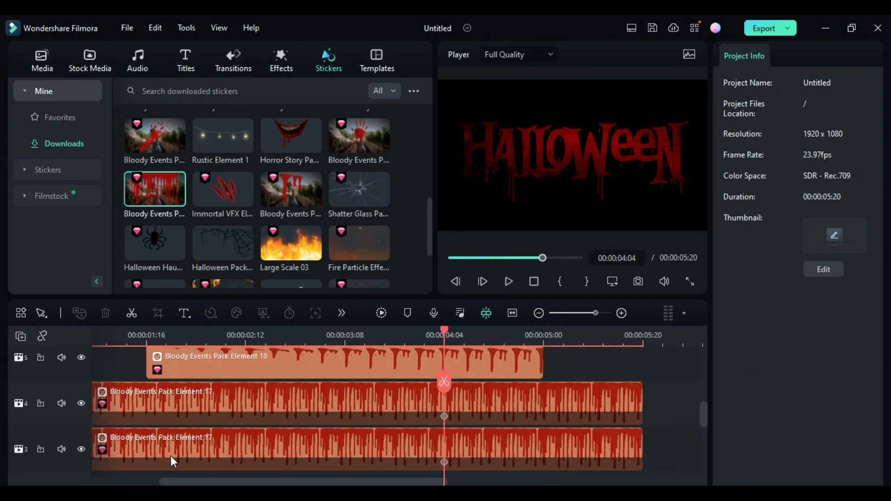
Shift the lower Element 17 sticker slightly later and trim both Element 17 stickers to end at 5:00.
drag(169, 457, 236, 455)
drag(640, 382, 542, 386)
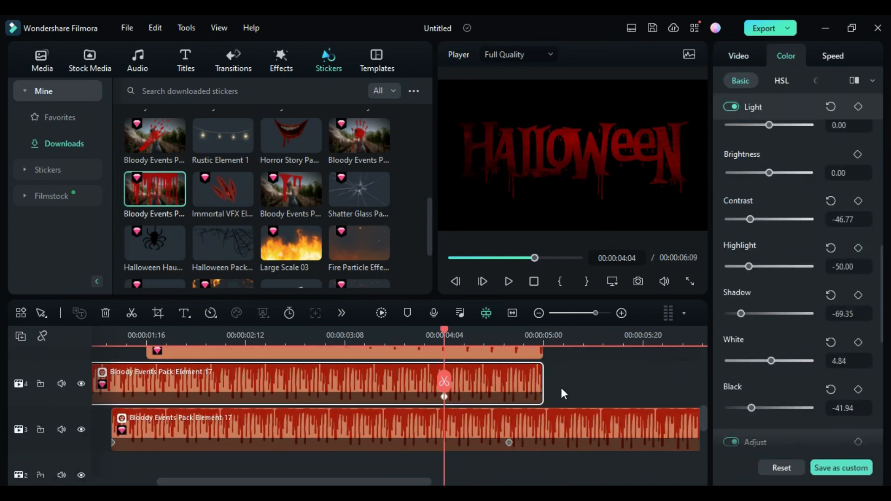
click(545, 378)
click(549, 377)
click(549, 381)
click(568, 418)
key(Delete)
drag(546, 434, 544, 434)
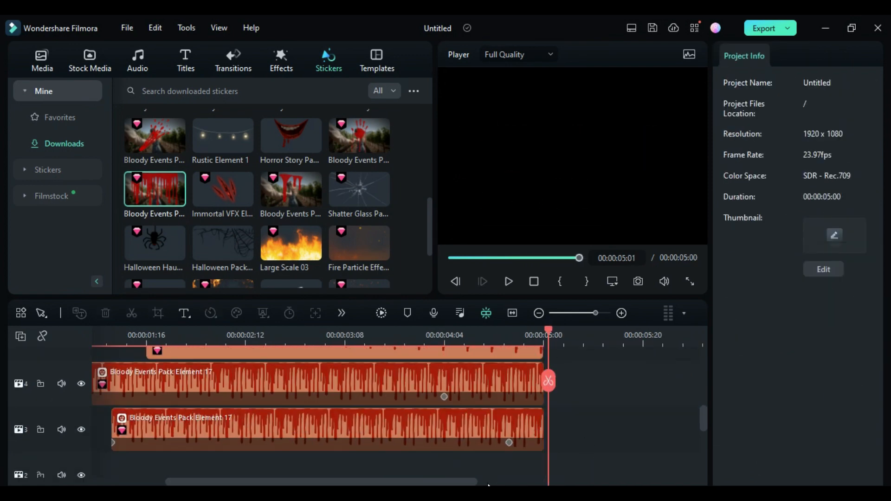
Add the Bloody Events Pack Element 09 handprint sticker on a new track below the others.
click(319, 346)
scroll(346, 372, down, 3)
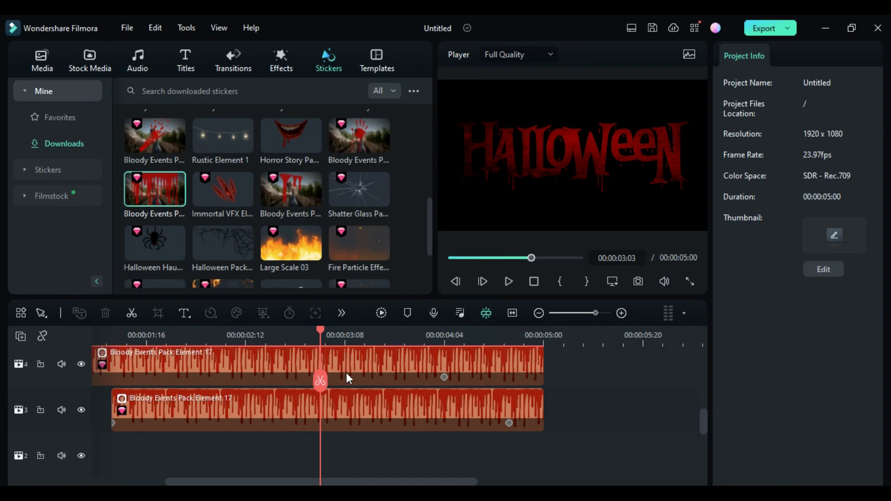
drag(358, 139, 153, 418)
click(514, 417)
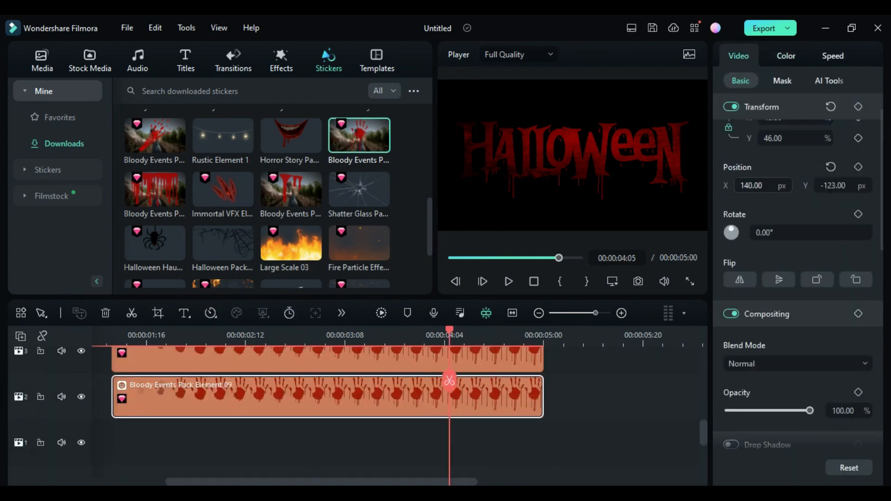
Add the Horror Pack Overlay 2 effect on the bottom track and set its opacity to 39%.
click(277, 59)
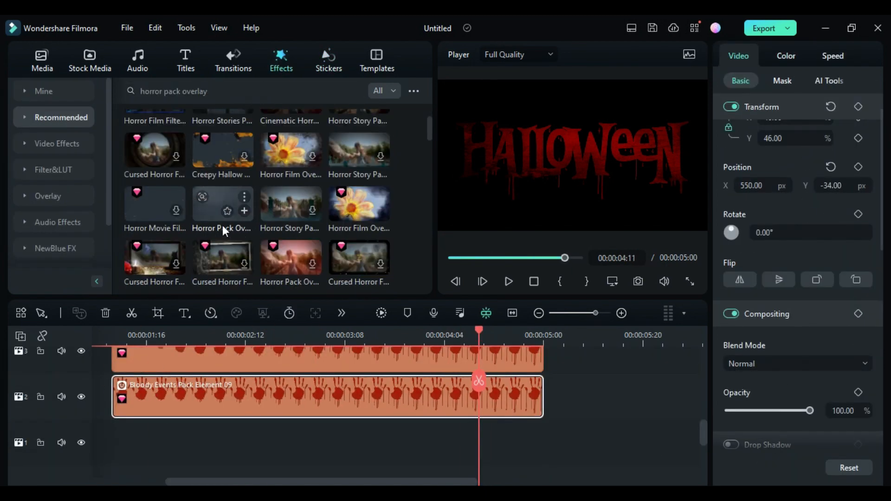
drag(214, 204, 81, 442)
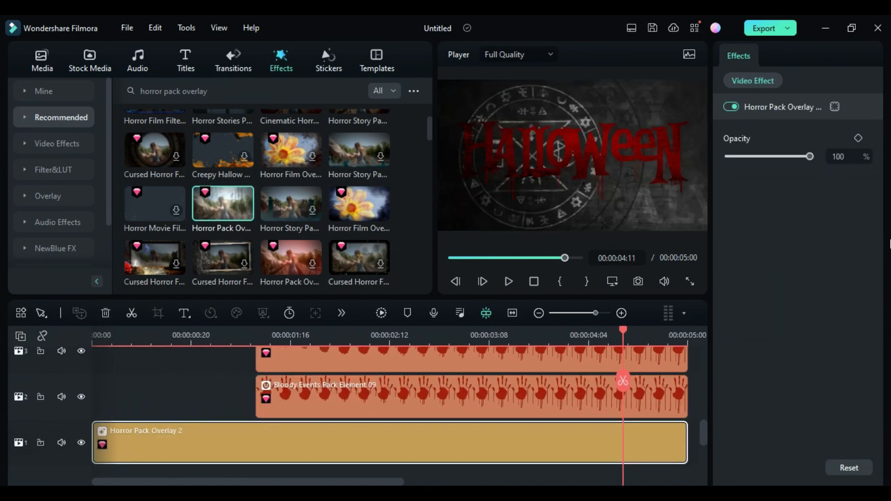
click(846, 158)
text(39)
key(Return)
Add the Intense Fog sticker on a new top track starting at the beginning.
scroll(143, 404, up, 5)
click(93, 345)
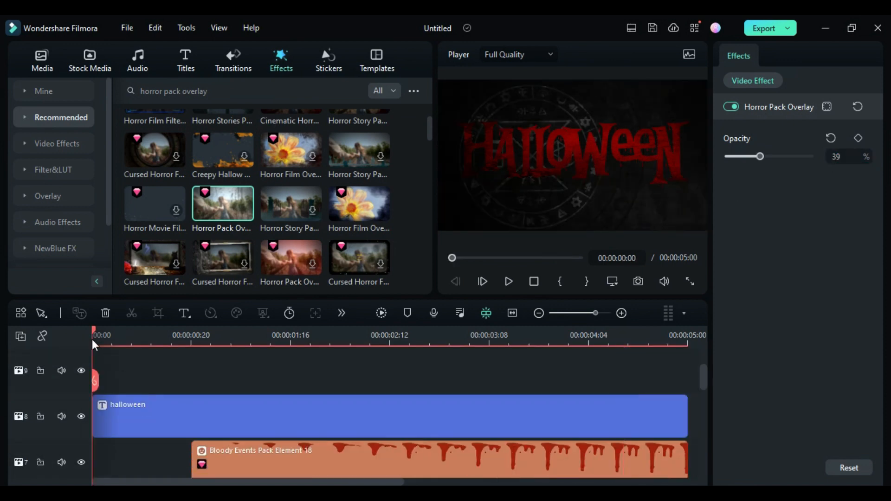
click(328, 64)
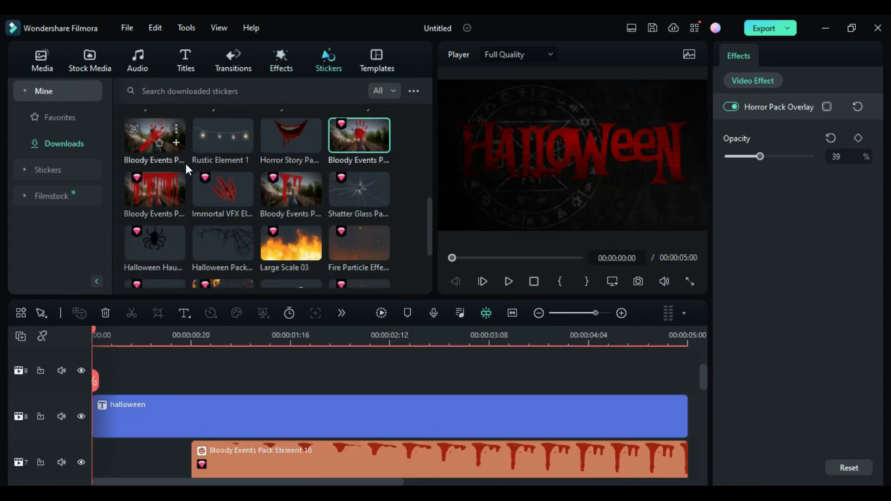
scroll(165, 192, down, 8)
drag(159, 251, 101, 374)
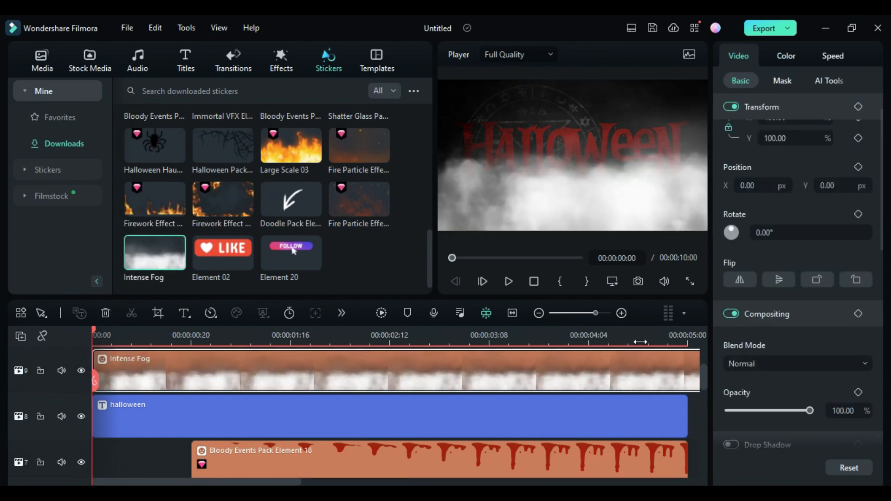
Set the fog's vertical scale to 346% and its vertical position to -580 px.
drag(789, 138, 744, 131)
text(346)
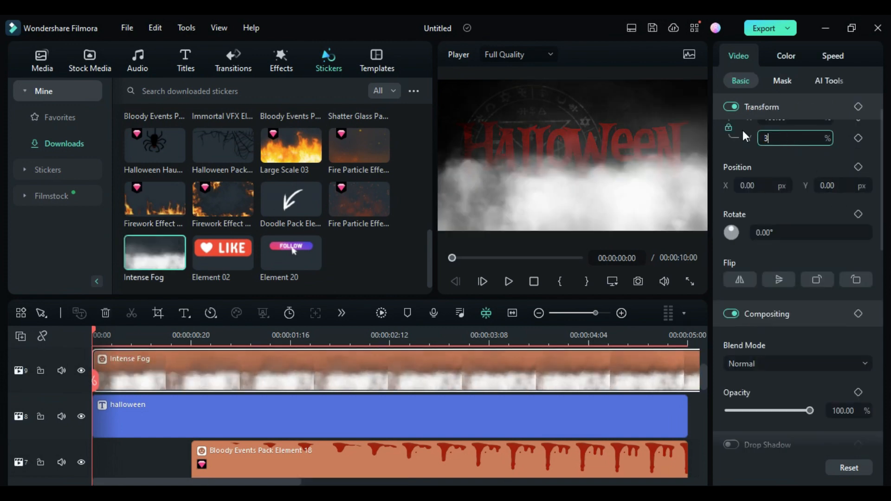
key(Return)
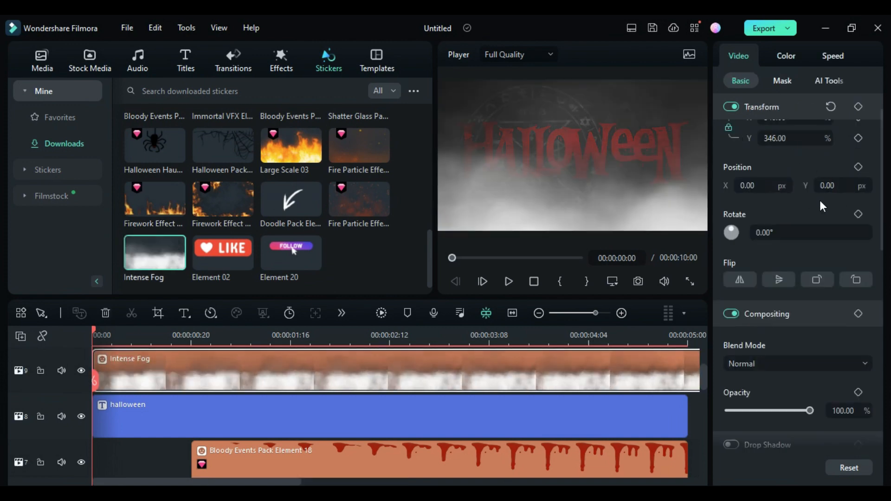
drag(838, 185, 801, 186)
text(-580)
key(Return)
Split the fog sticker at 5:00 and delete the part after it.
click(691, 338)
key(Left)
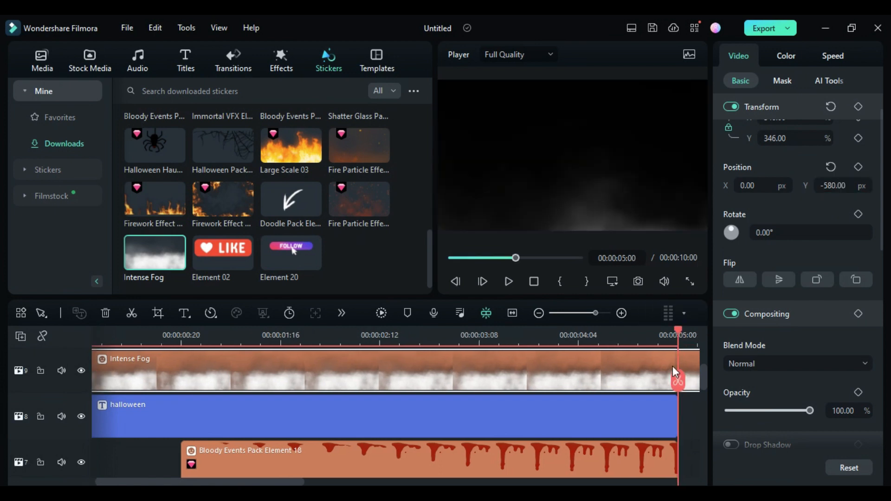
click(678, 379)
key(Delete)
key(Home)
Add the VHS Horror Filter 10 effect from downloaded effects on a new top track.
scroll(604, 395, up, 3)
click(280, 63)
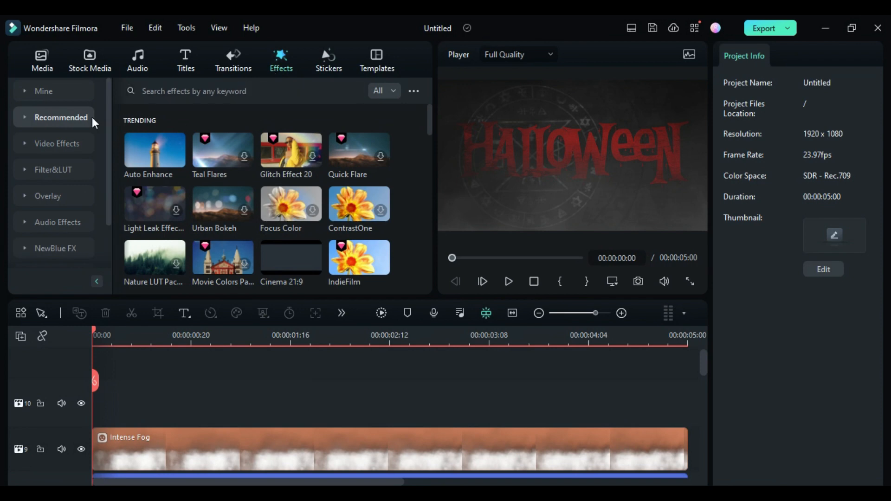
click(51, 91)
click(65, 144)
scroll(332, 239, down, 2)
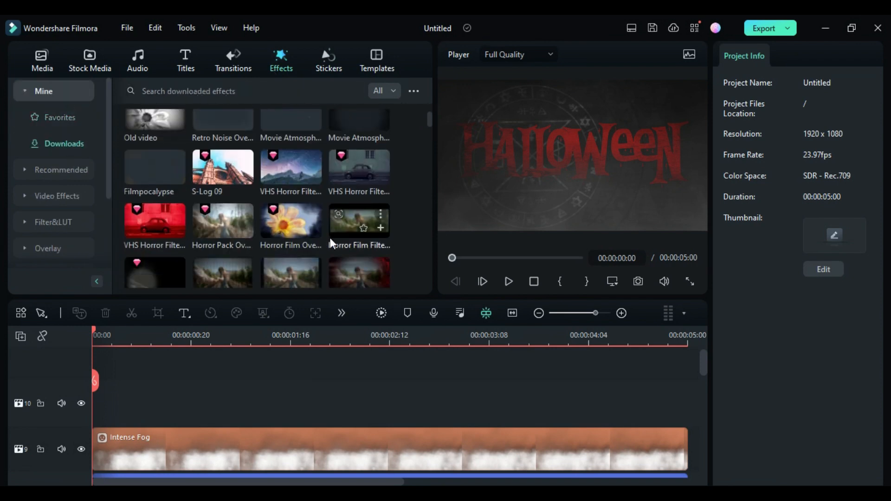
drag(155, 222, 100, 403)
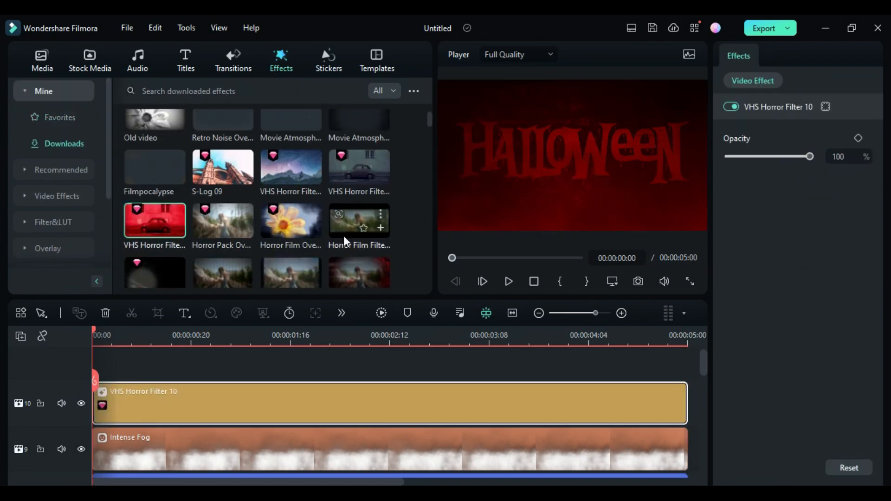
Add Retro Noise Overlay 09 on a new top track and set its opacity to 42%.
scroll(325, 233, up, 2)
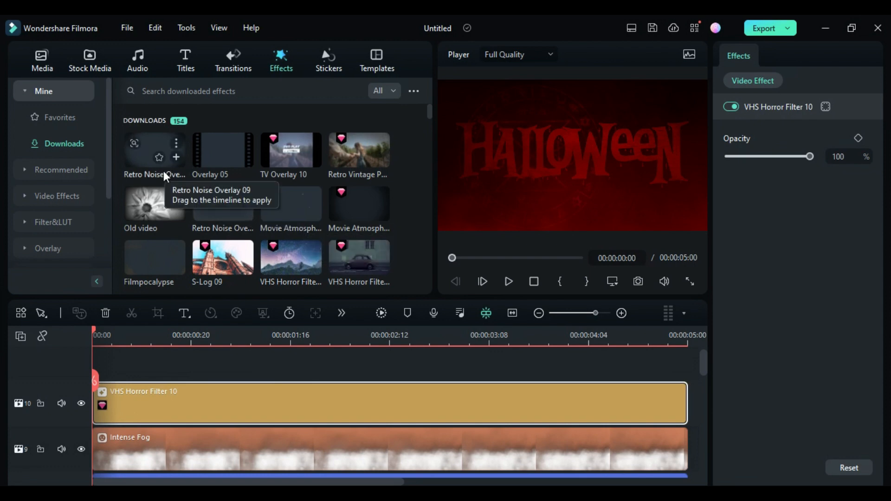
drag(144, 146, 260, 372)
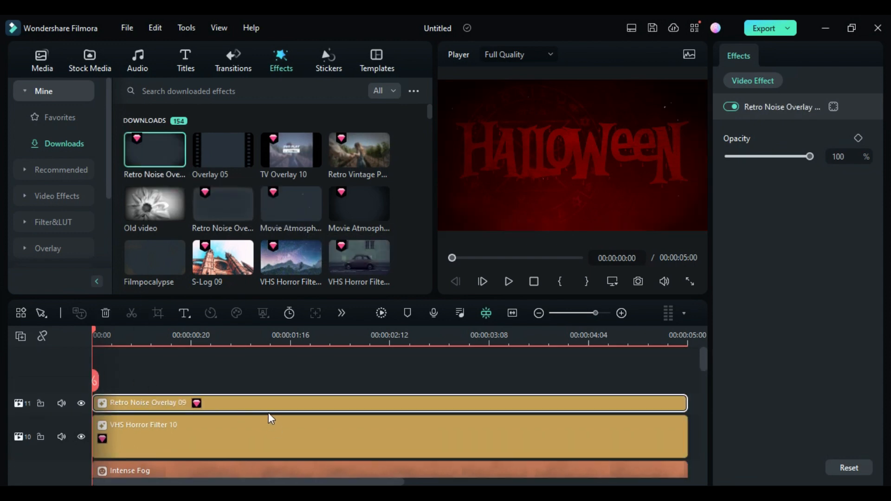
click(828, 156)
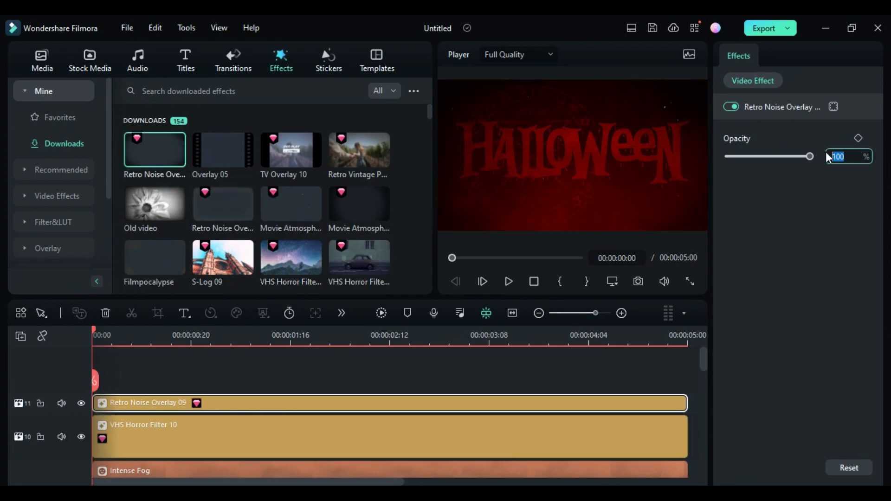
text(42)
key(Return)
Add Retro Noise Overlay 10 from the Retro overlays on a new top track and set its opacity to 36%.
click(54, 223)
scroll(74, 197, down, 3)
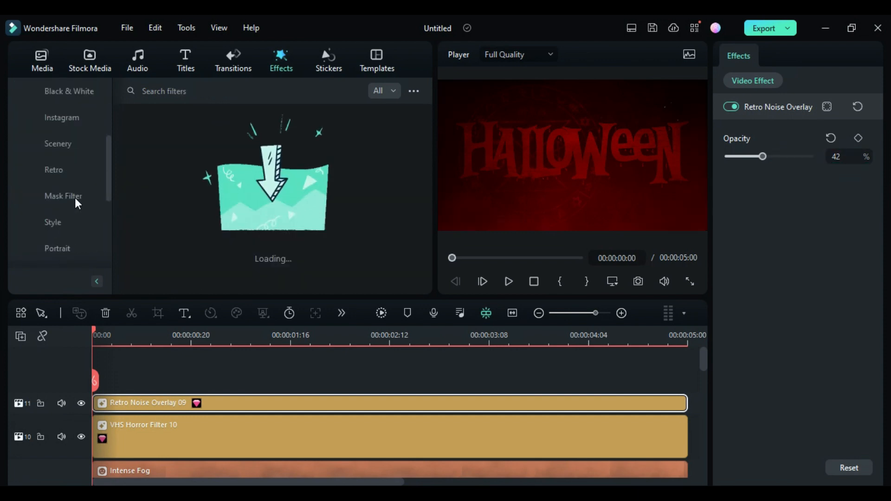
click(56, 170)
scroll(46, 246, down, 3)
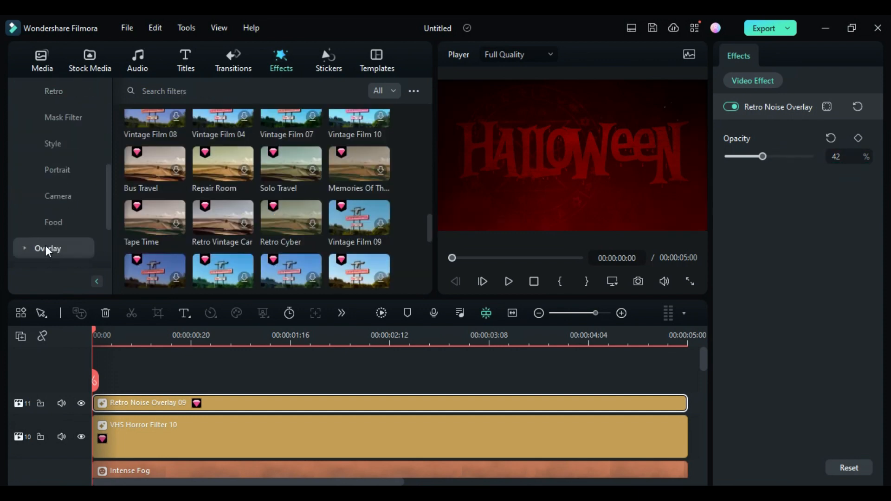
click(45, 248)
scroll(57, 137, up, 3)
click(56, 145)
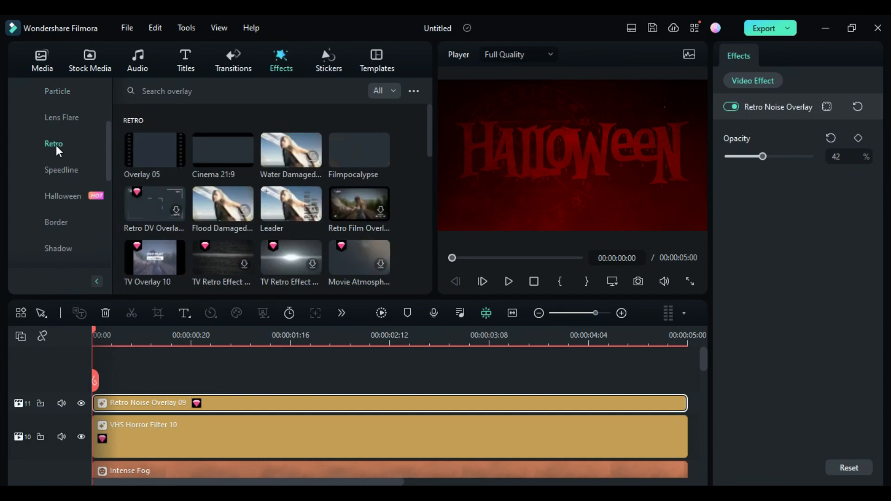
scroll(402, 211, down, 2)
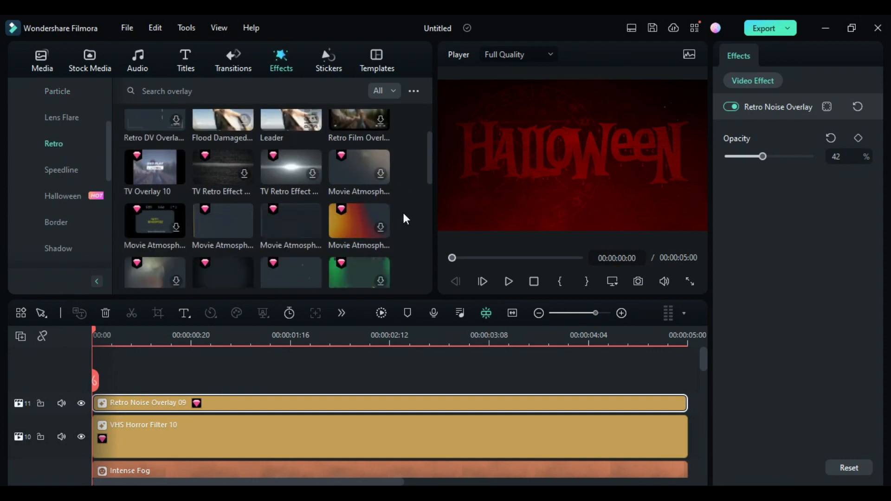
scroll(367, 180, down, 2)
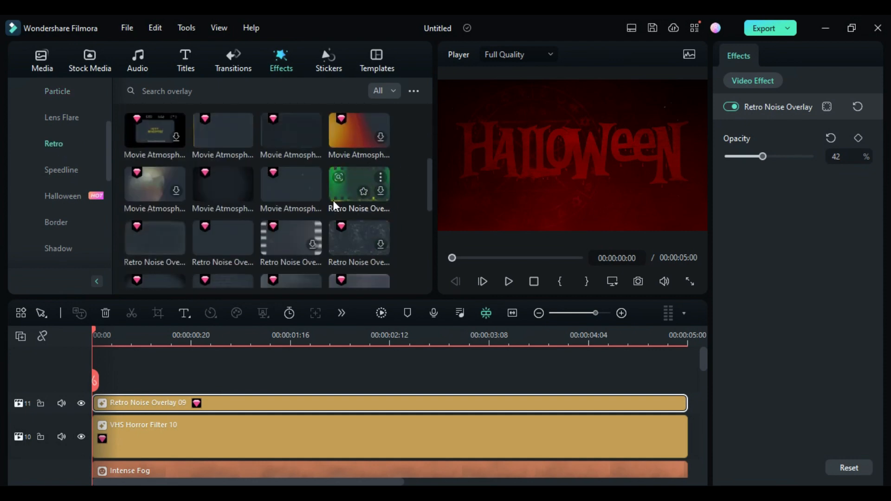
drag(222, 257, 117, 403)
click(838, 156)
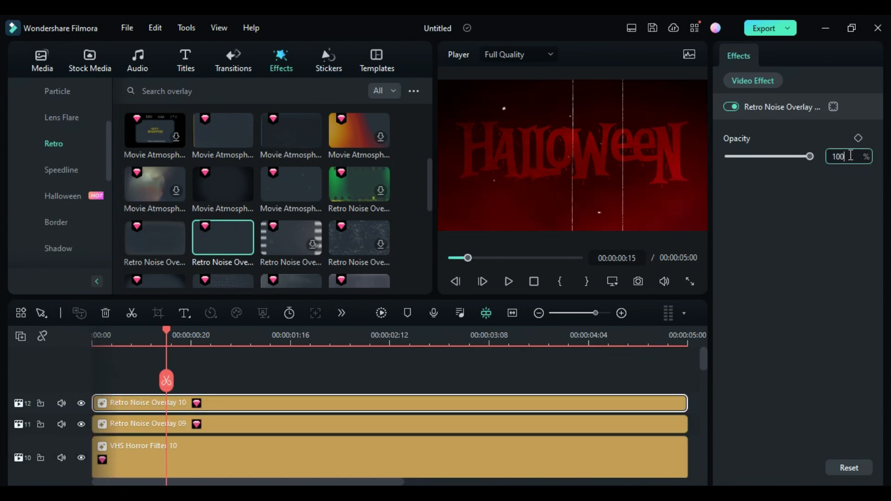
double_click(838, 157)
text(36)
key(Return)
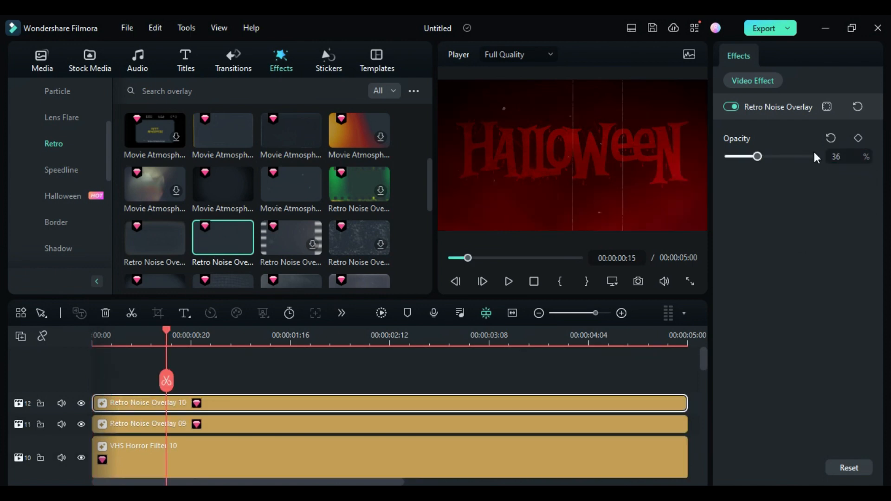
Add the Cinema 21:9 overlay on a new top track.
scroll(260, 195, up, 2)
drag(223, 150, 98, 373)
drag(166, 337, 271, 384)
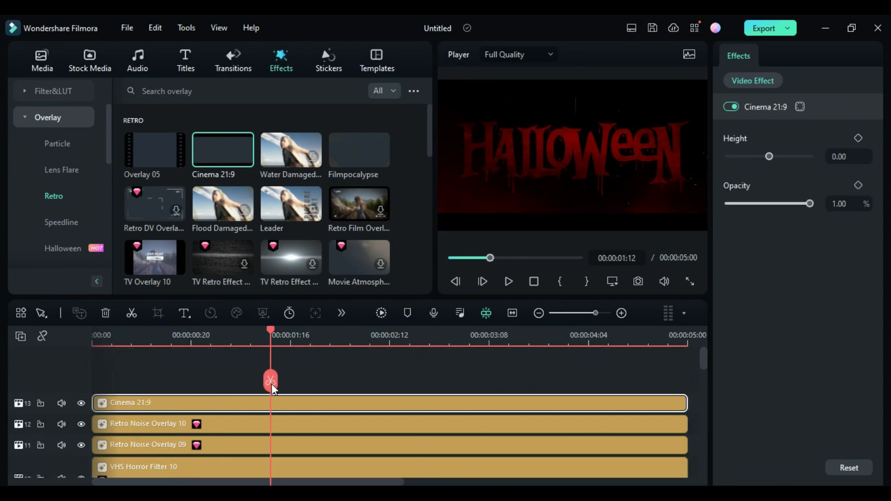
Set the Intense Fog clip's blend mode to Screen and its opacity to 75.81%.
scroll(330, 409, down, 5)
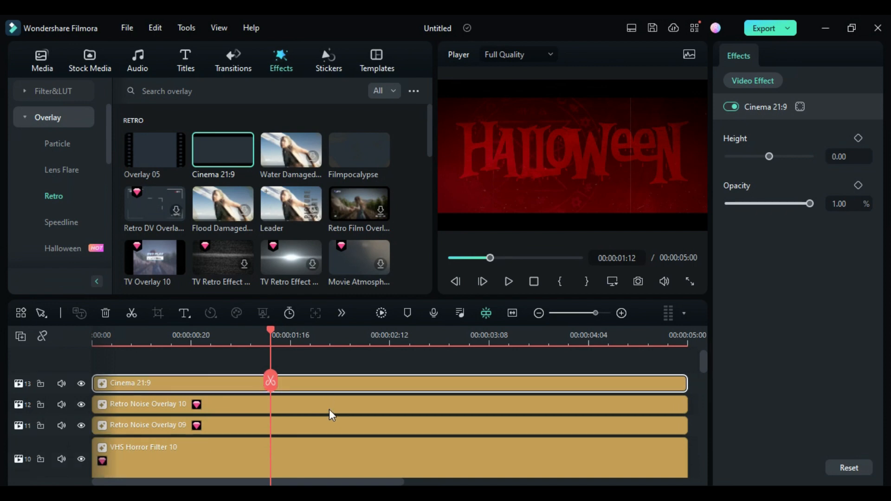
click(328, 413)
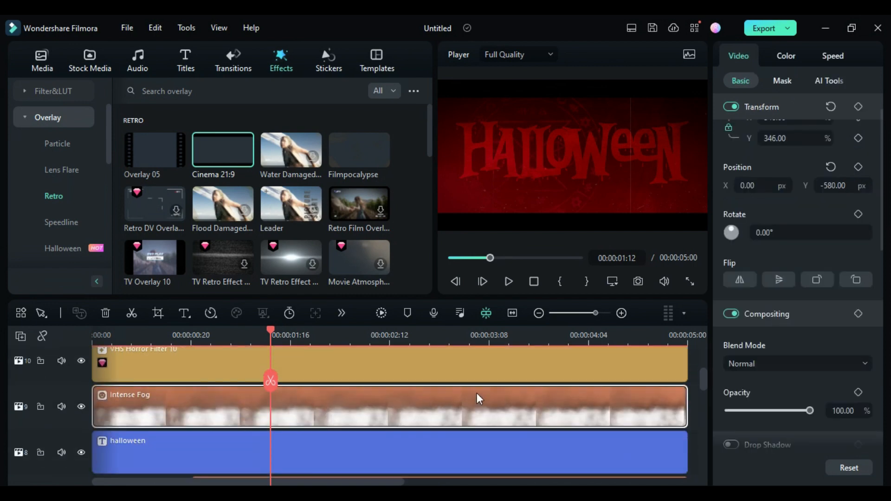
click(778, 362)
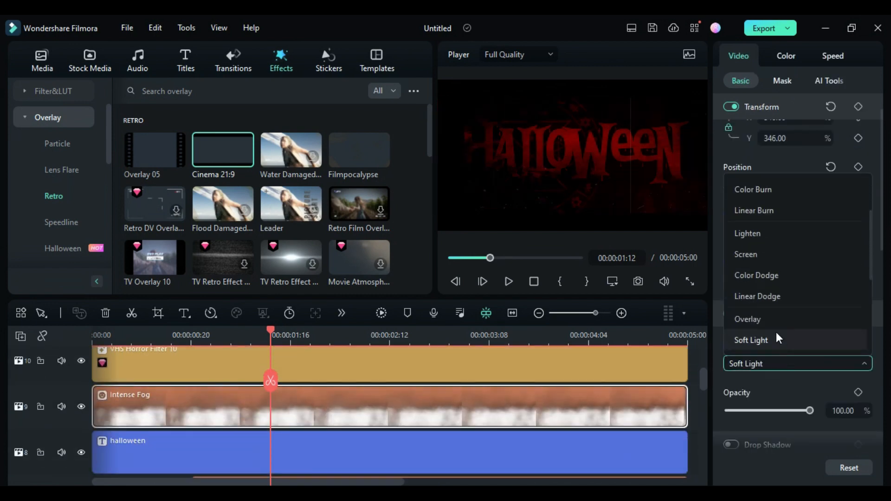
click(759, 255)
drag(783, 413, 790, 413)
Keyframe the halloween title's opacity from 0 at the start to 100% at 00:00:00:20, then render and play the preview.
scroll(303, 347, up, 1)
scroll(304, 349, down, 1)
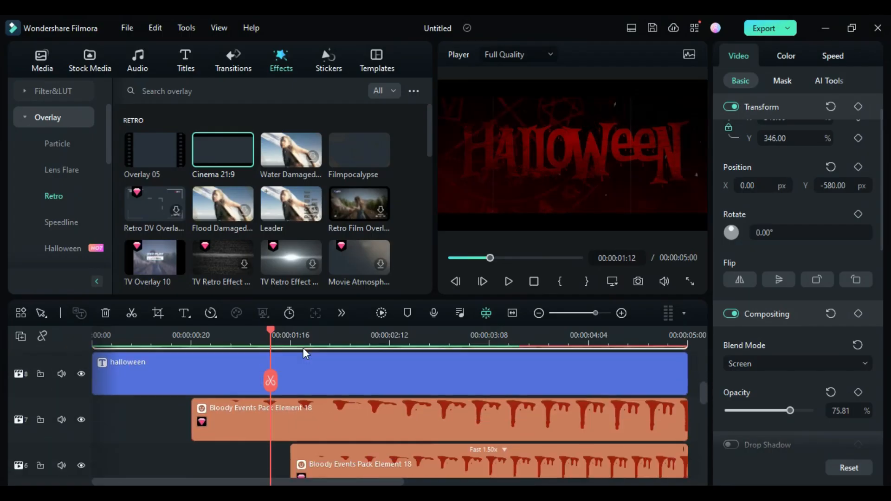
click(191, 341)
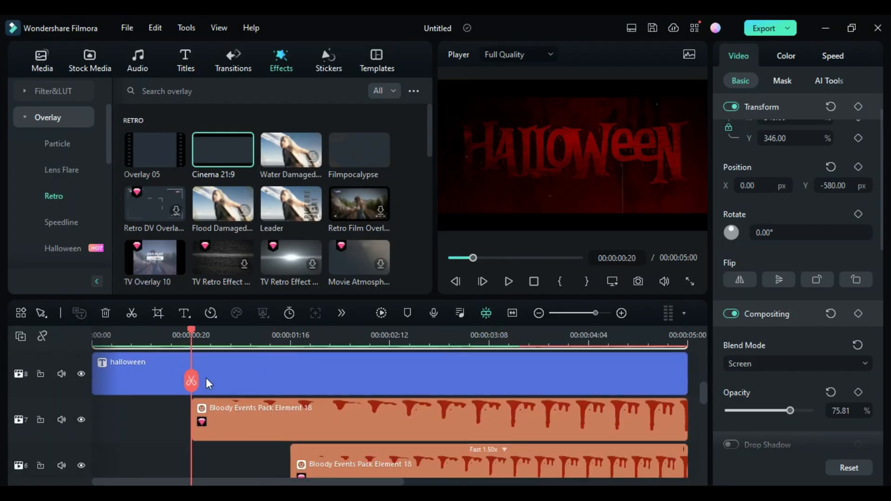
click(211, 388)
scroll(812, 399, down, 3)
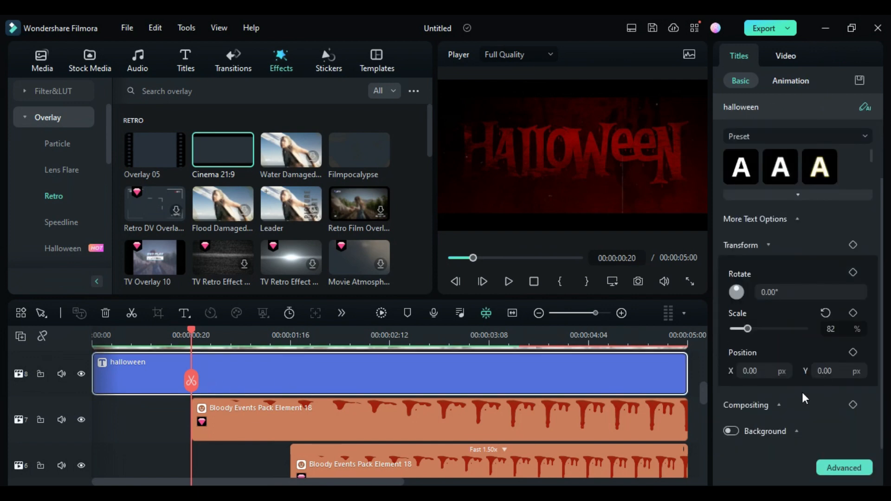
click(790, 405)
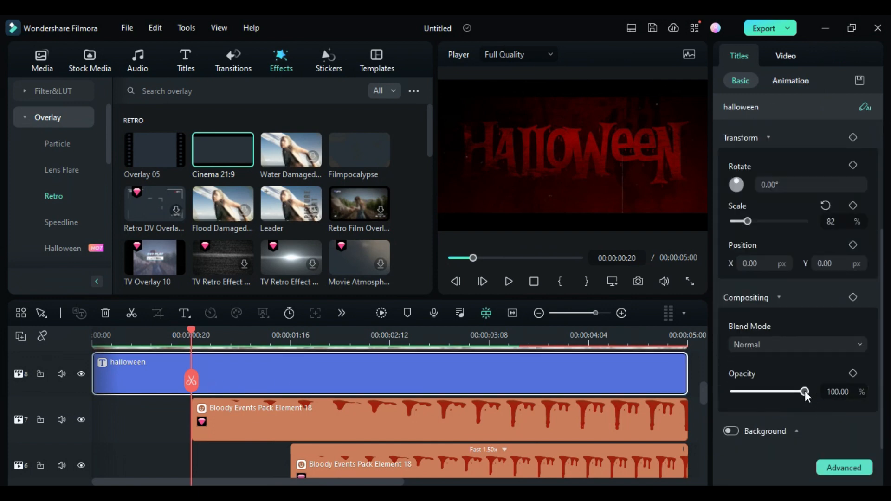
drag(805, 391, 714, 403)
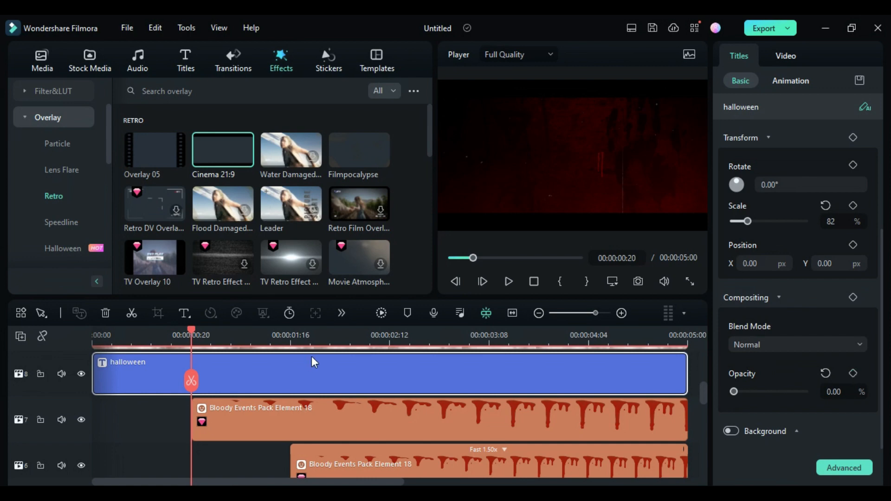
drag(190, 344, 93, 344)
click(853, 374)
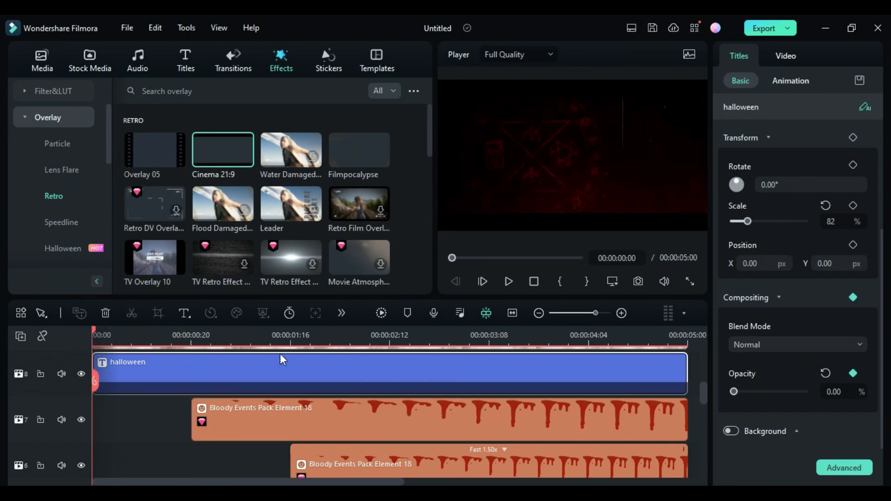
click(191, 335)
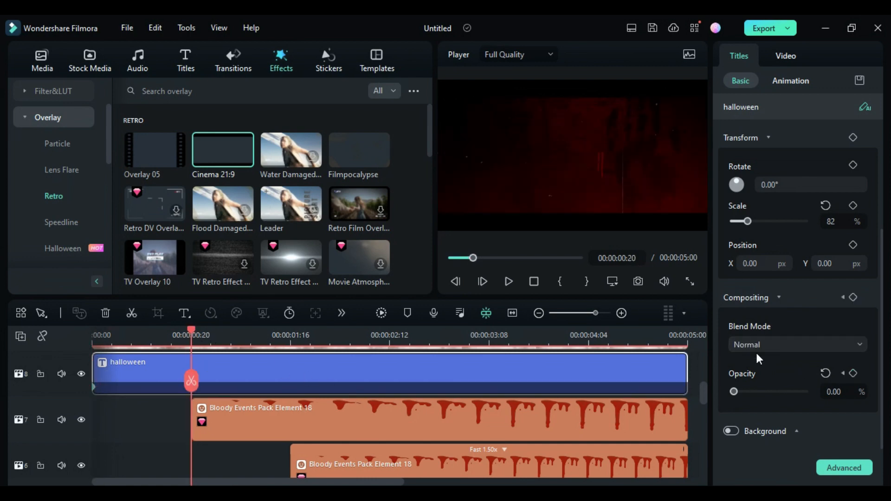
drag(774, 392, 848, 391)
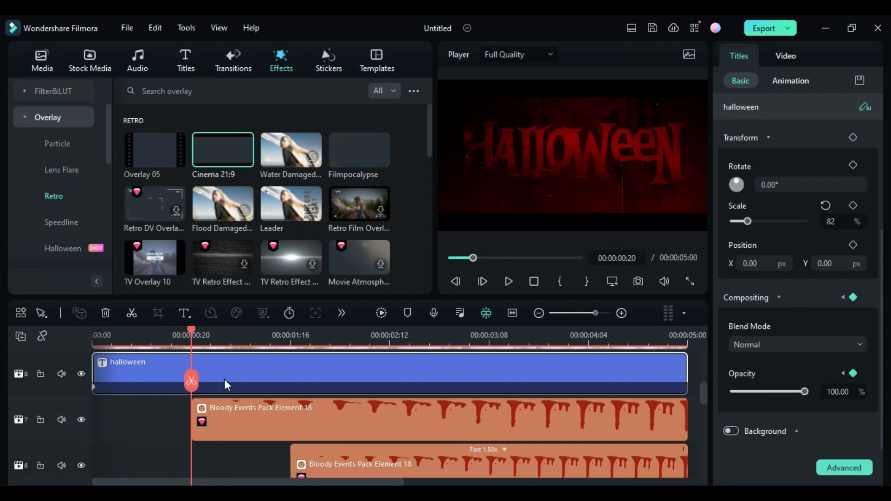
click(380, 312)
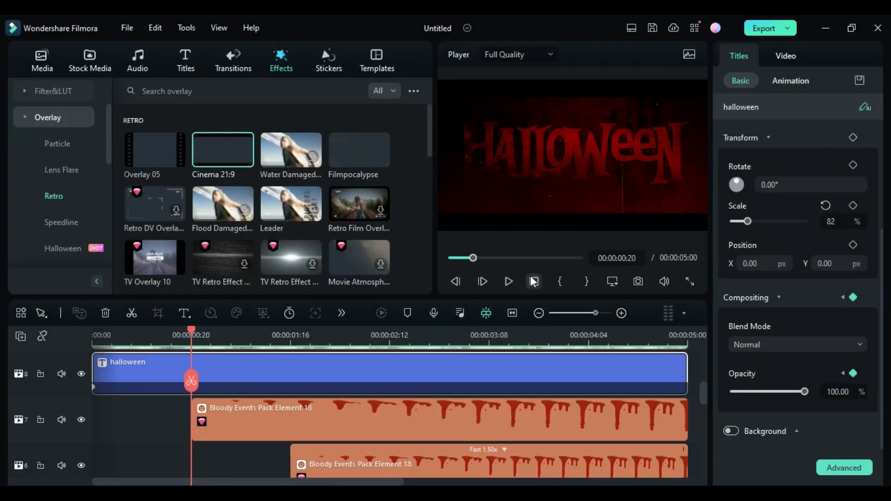
click(510, 280)
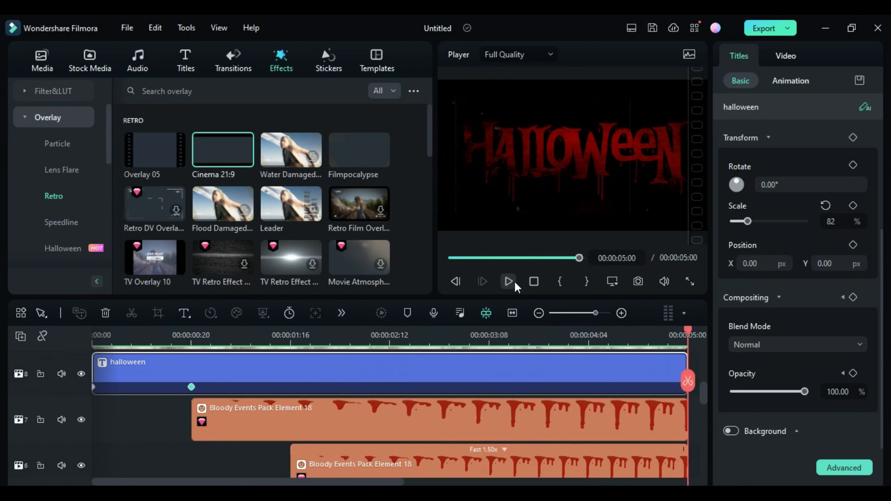
Delete the title's opacity keyframes and set its opacity back to 100%.
drag(117, 333, 77, 334)
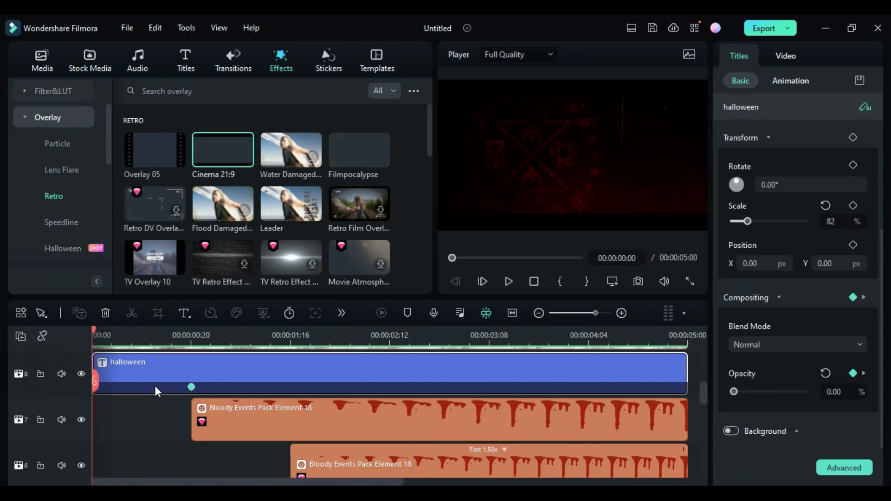
click(191, 388)
key(Delete)
click(93, 387)
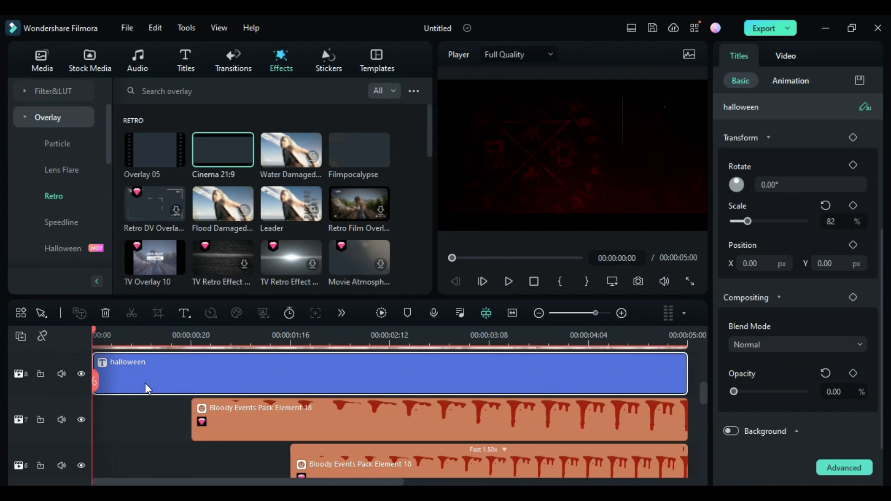
click(180, 335)
drag(734, 391, 805, 392)
scroll(199, 406, up, 1)
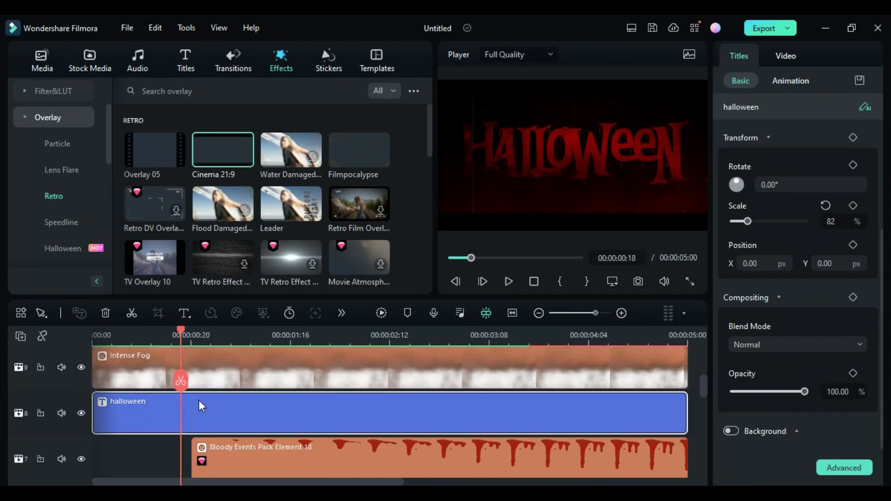
Apply the Evaporate 2 transition to the start of the halloween title, shorten it to 00:00:01:15, and preview.
click(227, 65)
scroll(223, 209, down, 5)
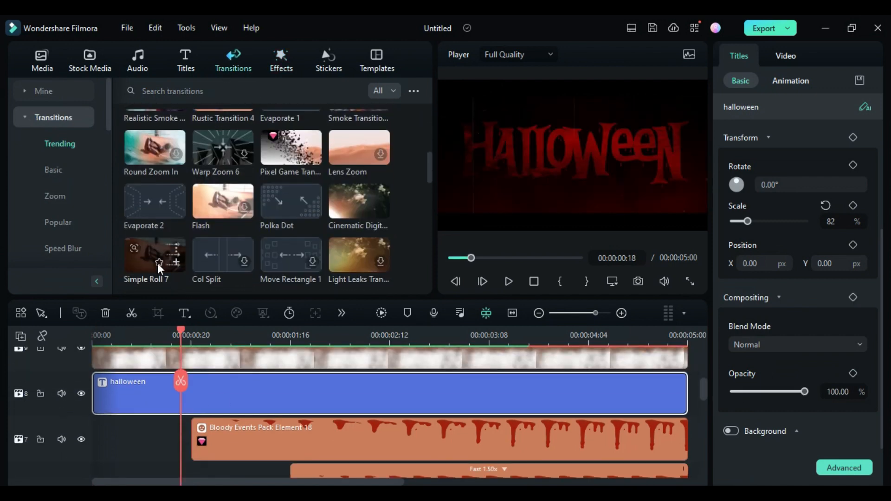
drag(155, 200, 121, 386)
drag(329, 394, 284, 394)
click(380, 315)
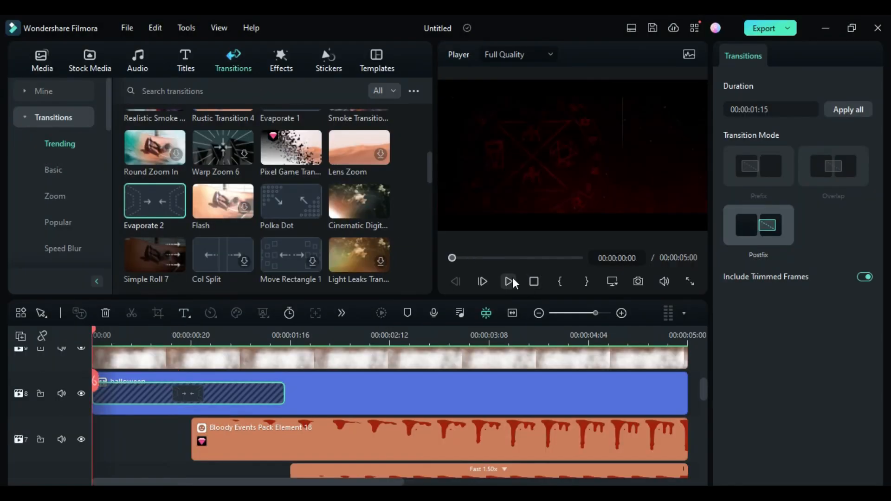
click(512, 278)
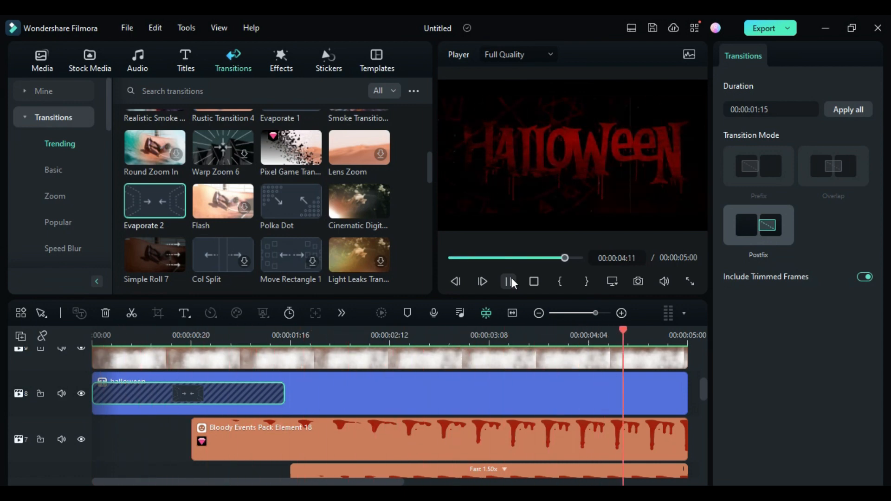
Add a preset Adjustment Layer on a new top track above the Cinema 21:9 overlay.
click(42, 60)
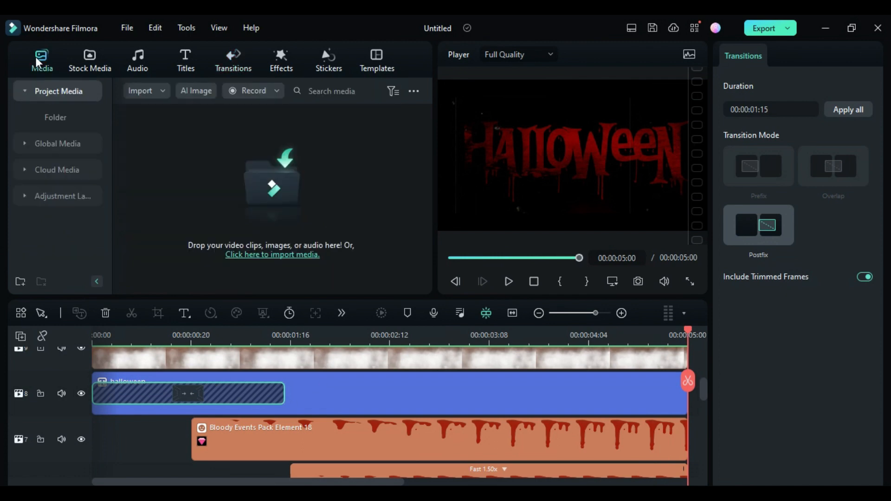
scroll(239, 392, up, 5)
click(65, 196)
drag(154, 151, 98, 374)
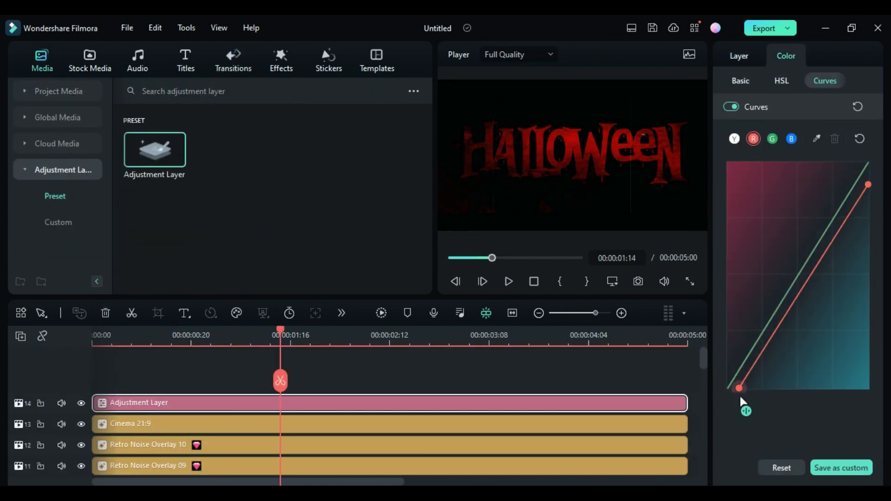
Play back the title animation from the start.
click(509, 281)
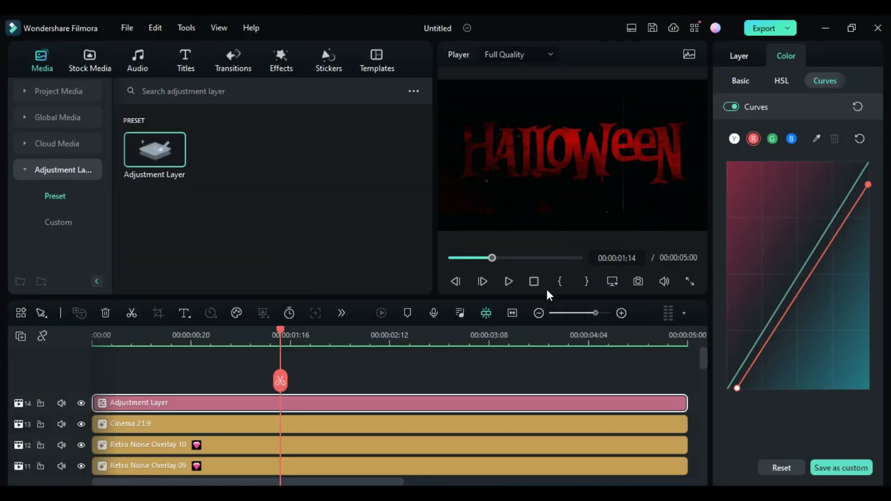
click(535, 282)
click(511, 282)
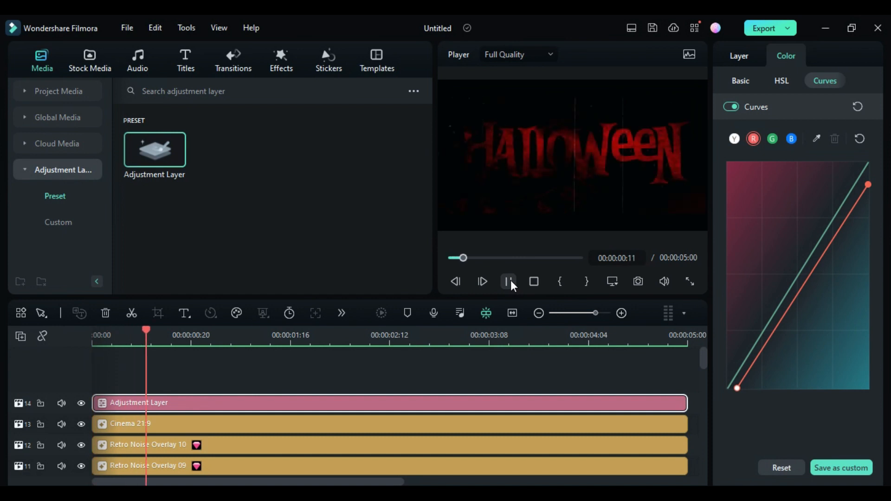